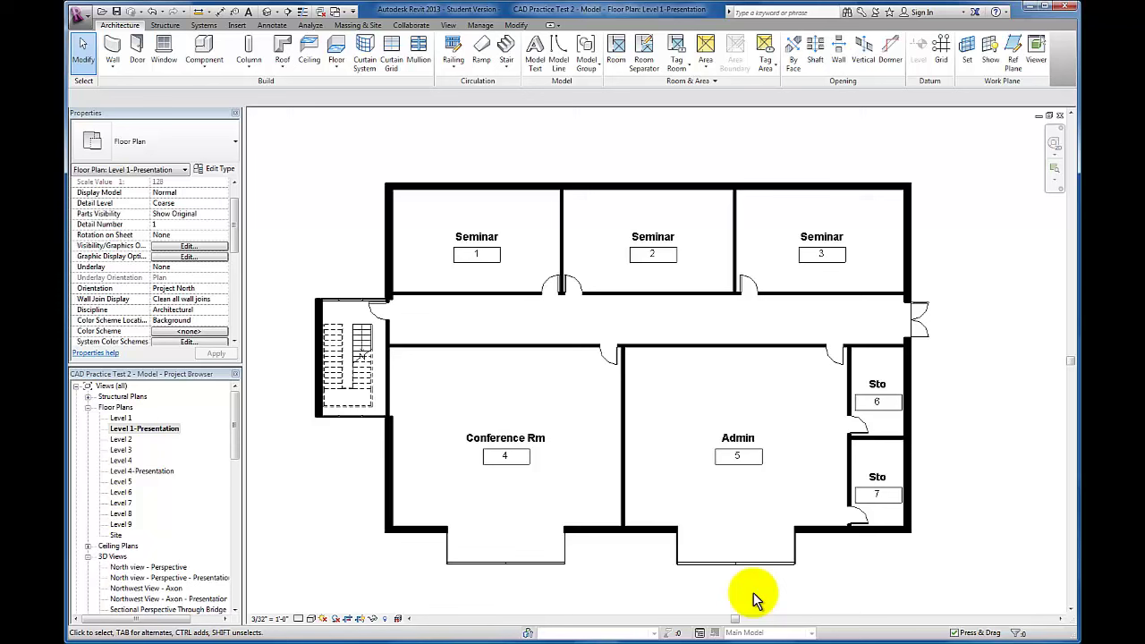
Open Edit Color Scheme from the Room & Area panel and move it aside to uncover the rooms.
left_click(714, 82)
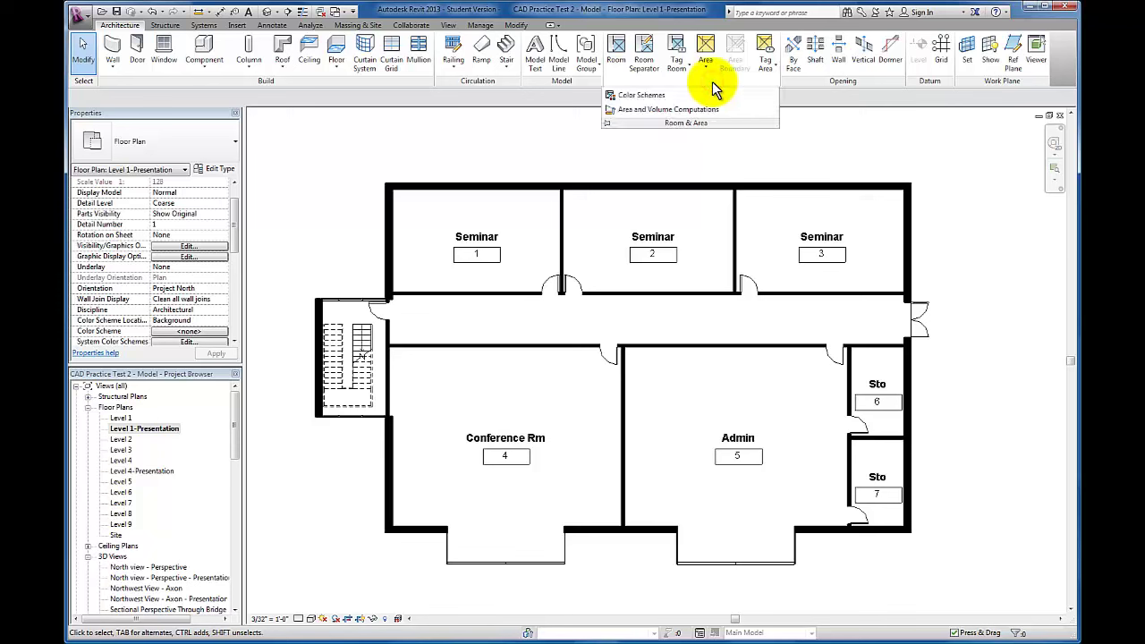
left_click(640, 96)
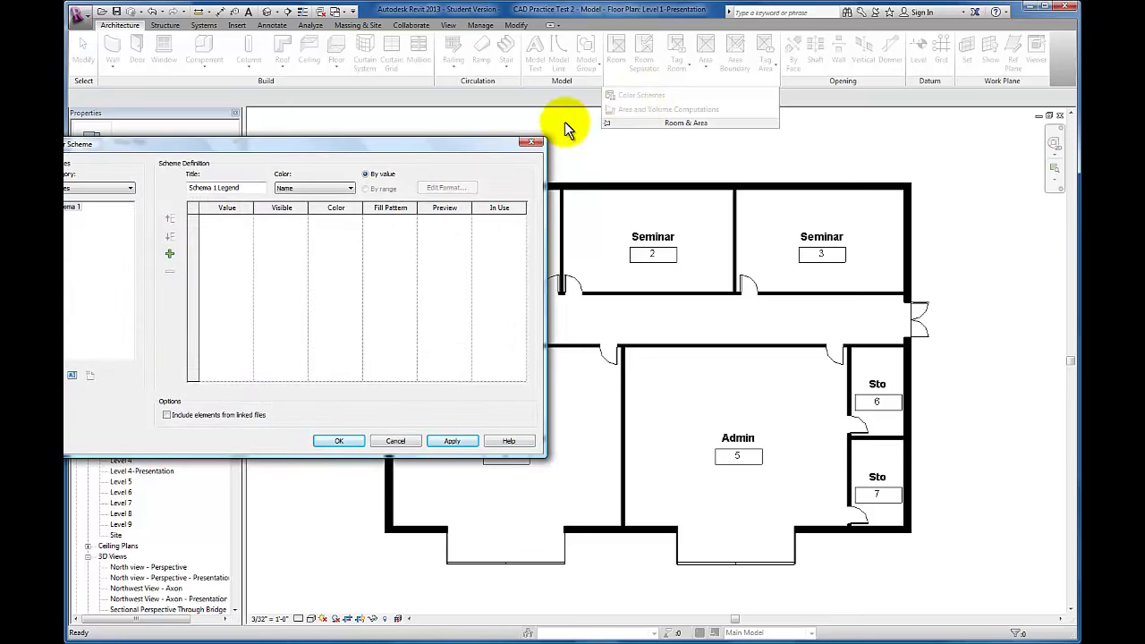
left_click_drag(442, 144, 555, 116)
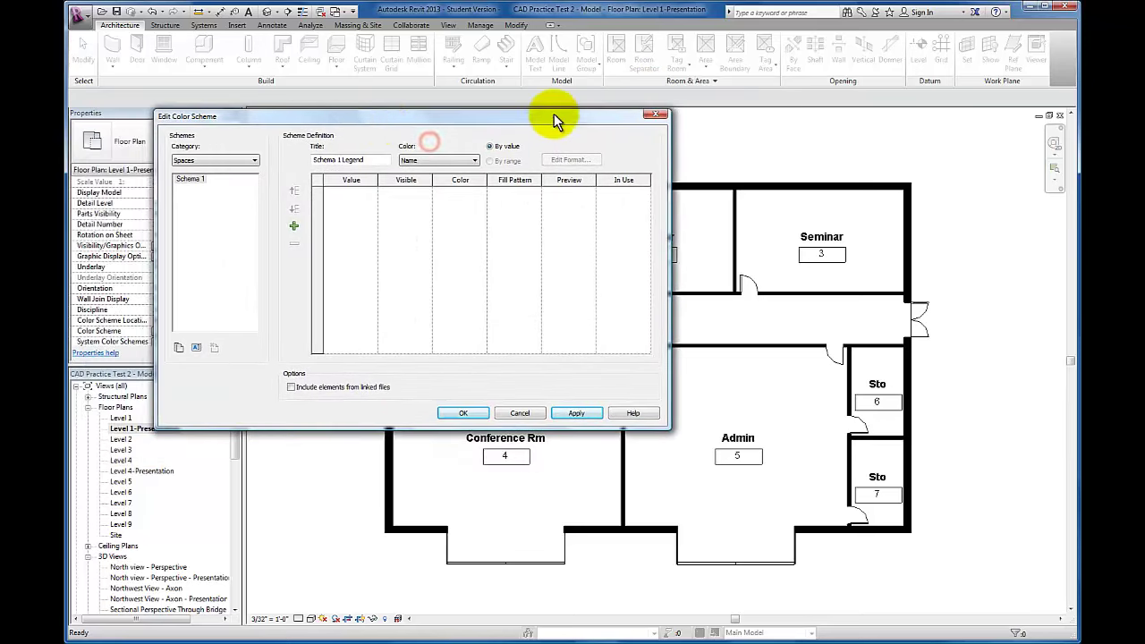
left_click(234, 163)
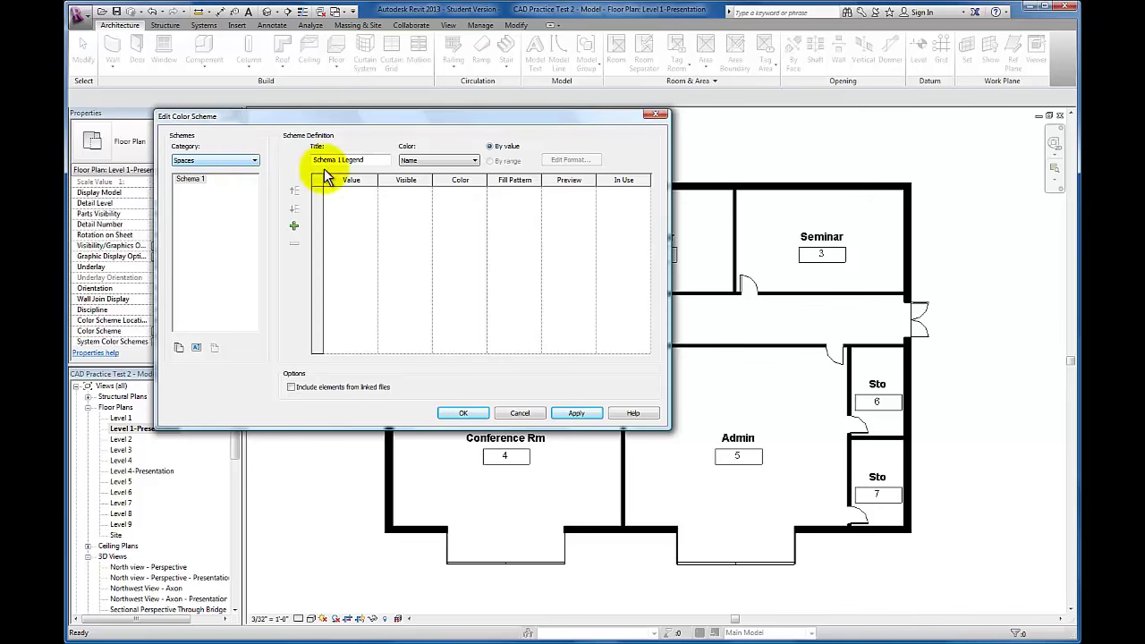
left_click_drag(593, 120, 480, 19)
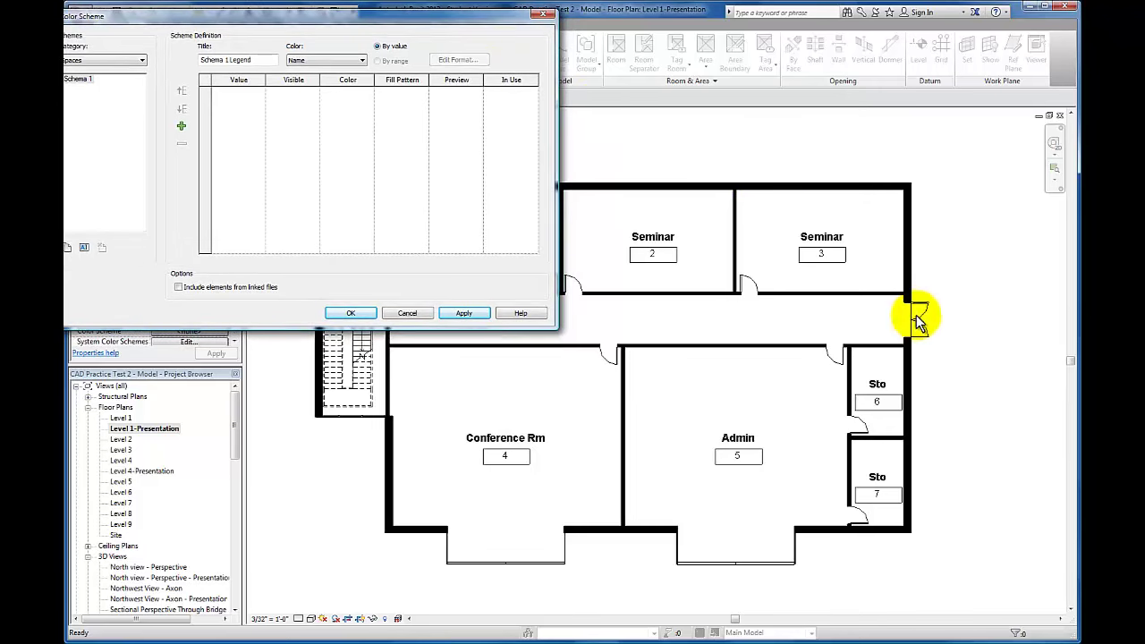
Switch the scheme category from Spaces to Rooms and select the Name scheme.
left_click(140, 61)
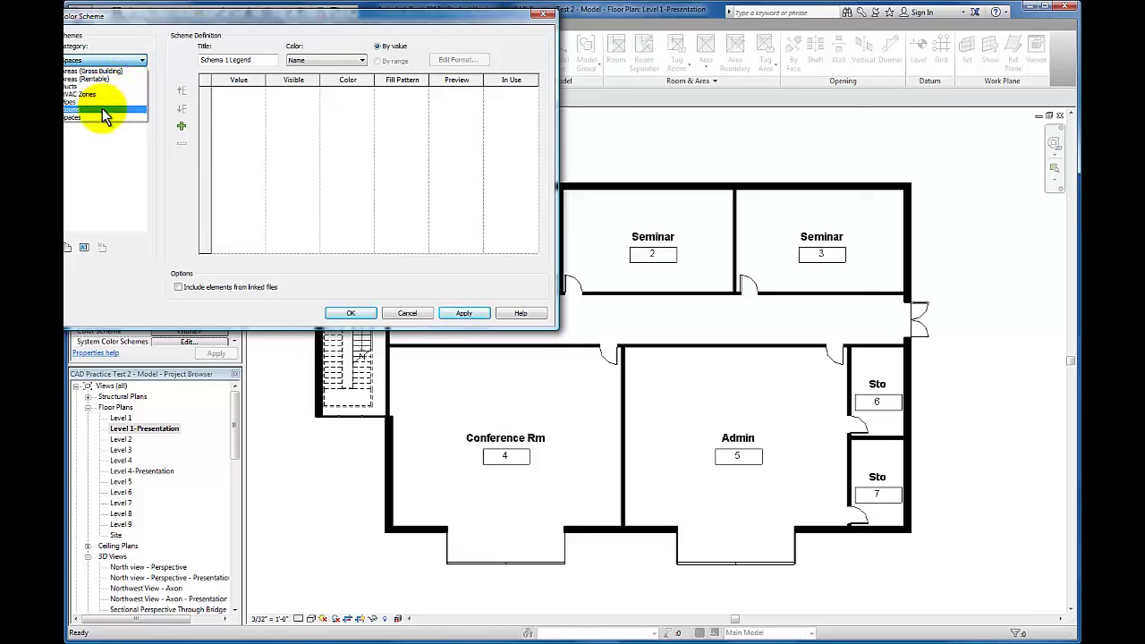
left_click(103, 110)
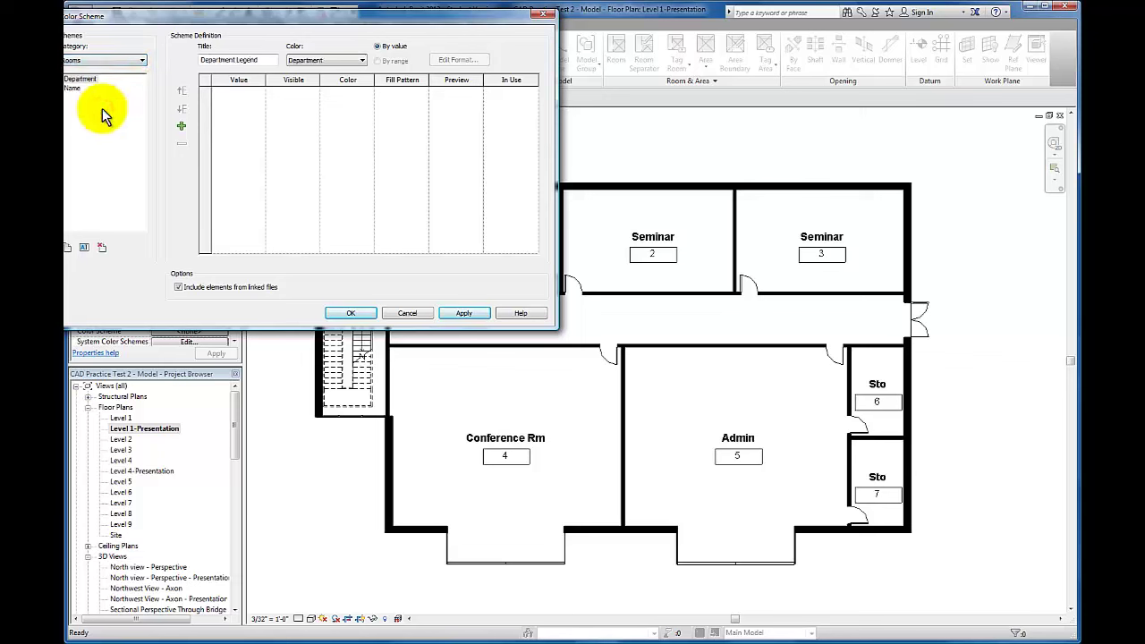
left_click(73, 88)
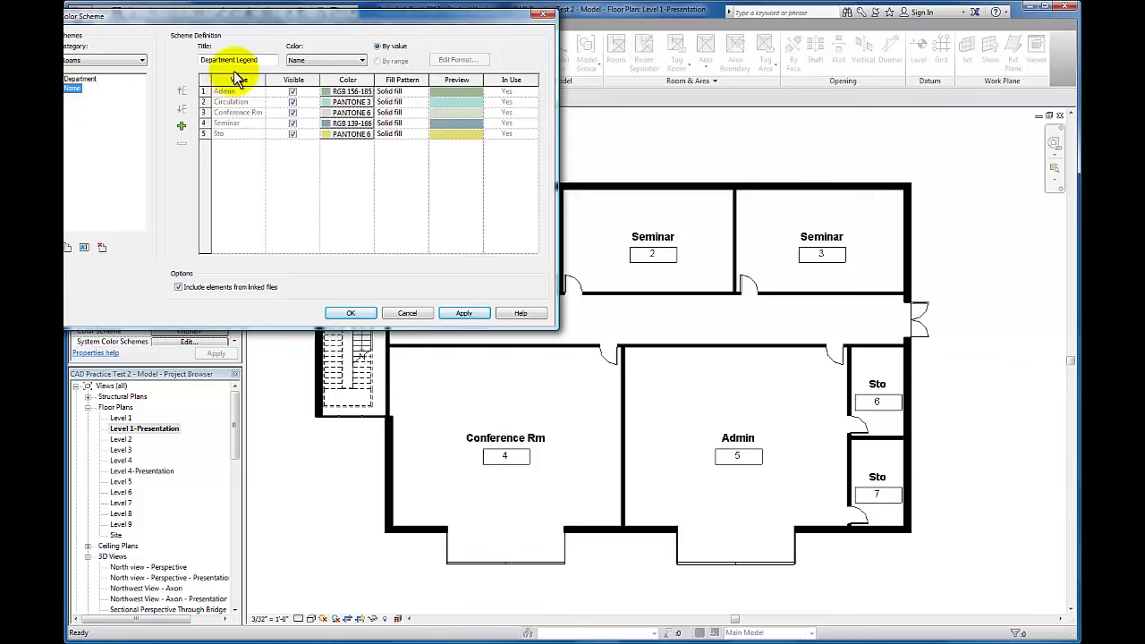
Retitle the rooms scheme 'Presentation Scheme', color it by Name, and accept the colors-not-preserved warning.
left_click_drag(266, 59, 213, 61)
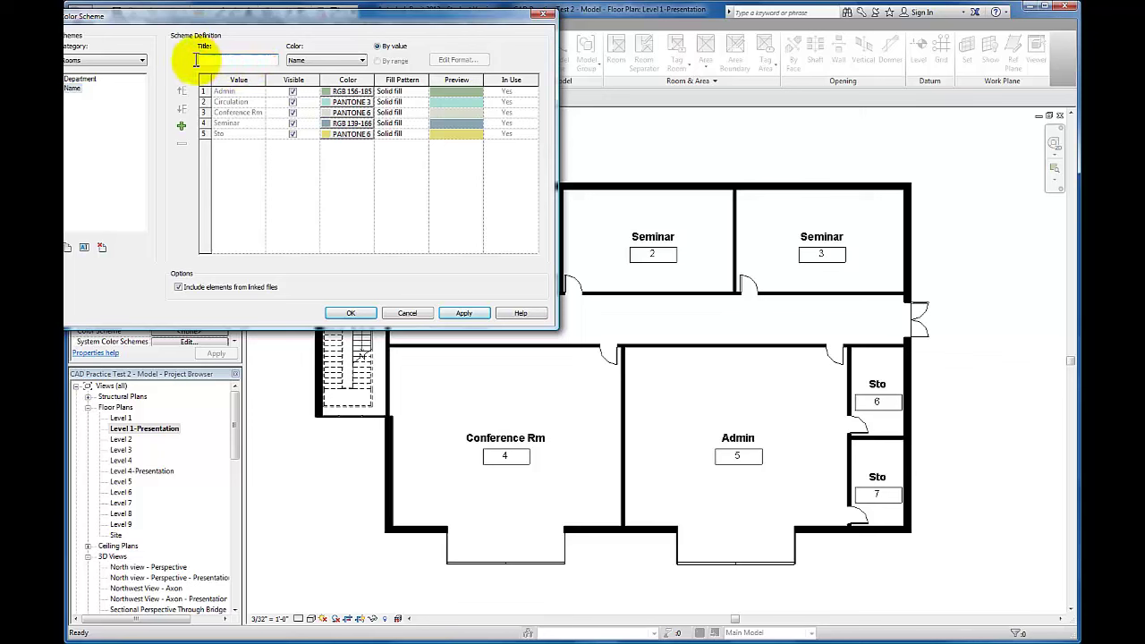
type("PRes")
type("re")
type("sentation")
type(" Scheme")
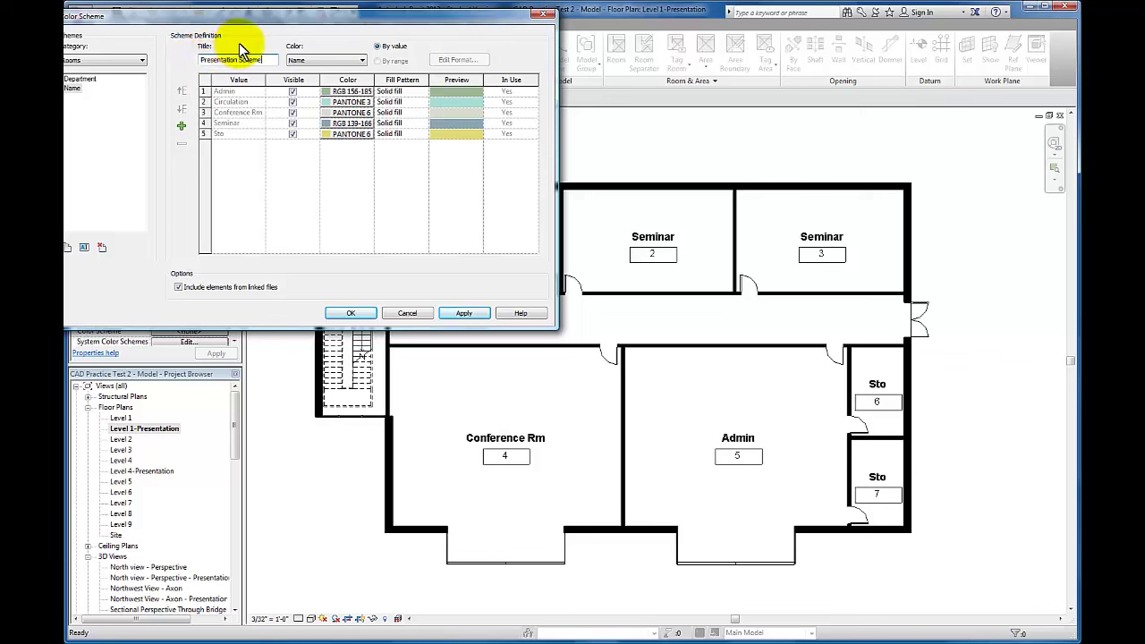
left_click(357, 59)
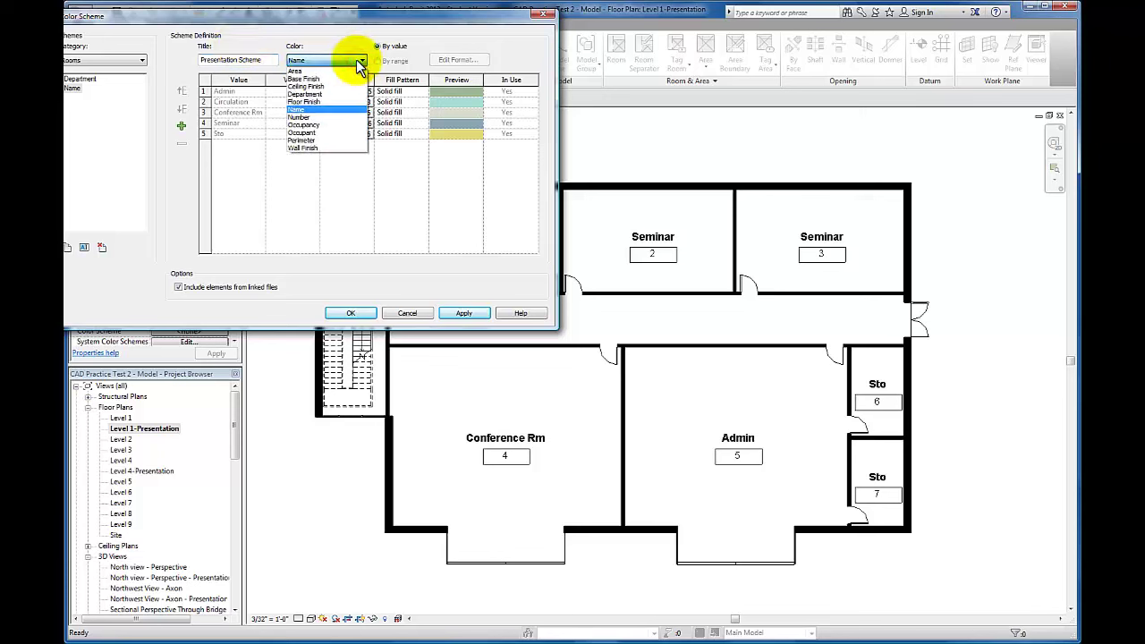
left_click(309, 110)
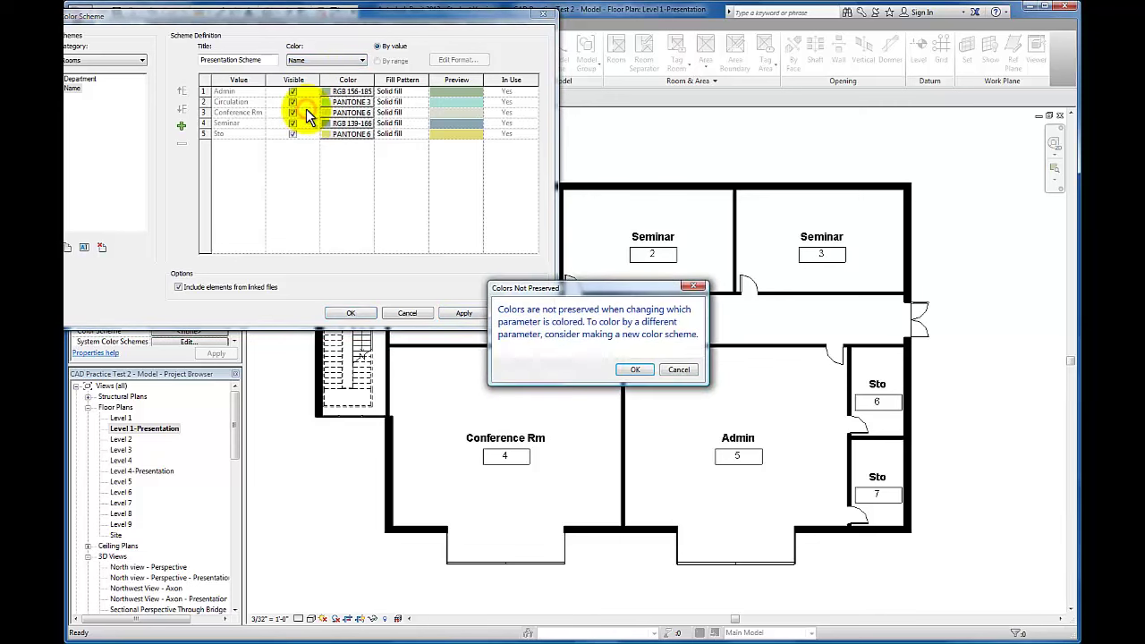
left_click(639, 371)
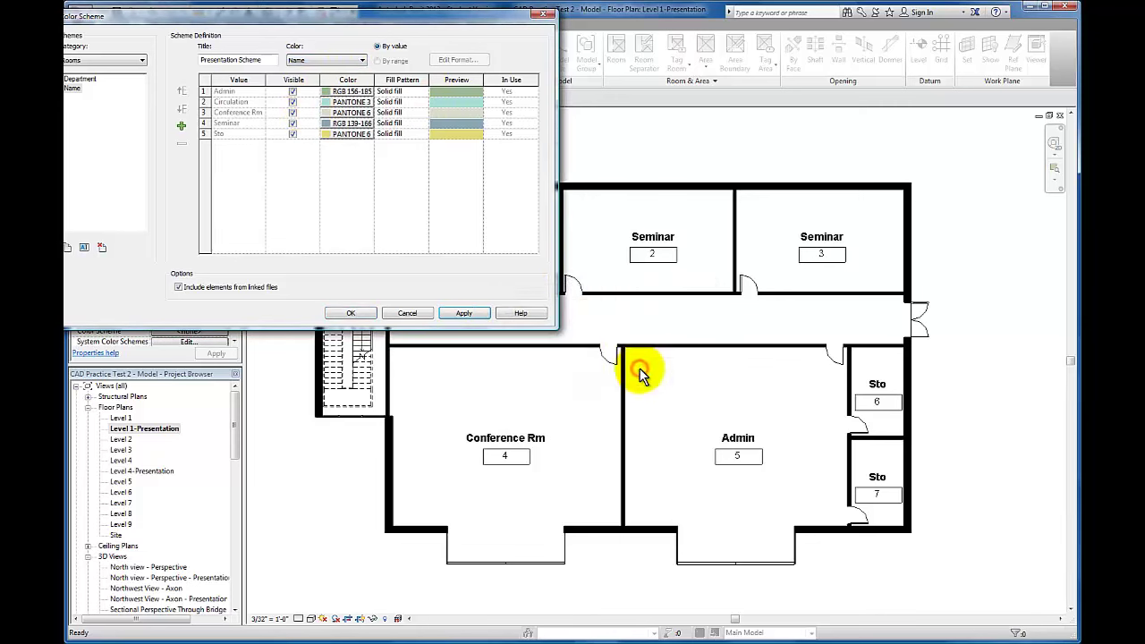
Set the Admin fill to light pink, RGB 255-168-168.
left_click(353, 93)
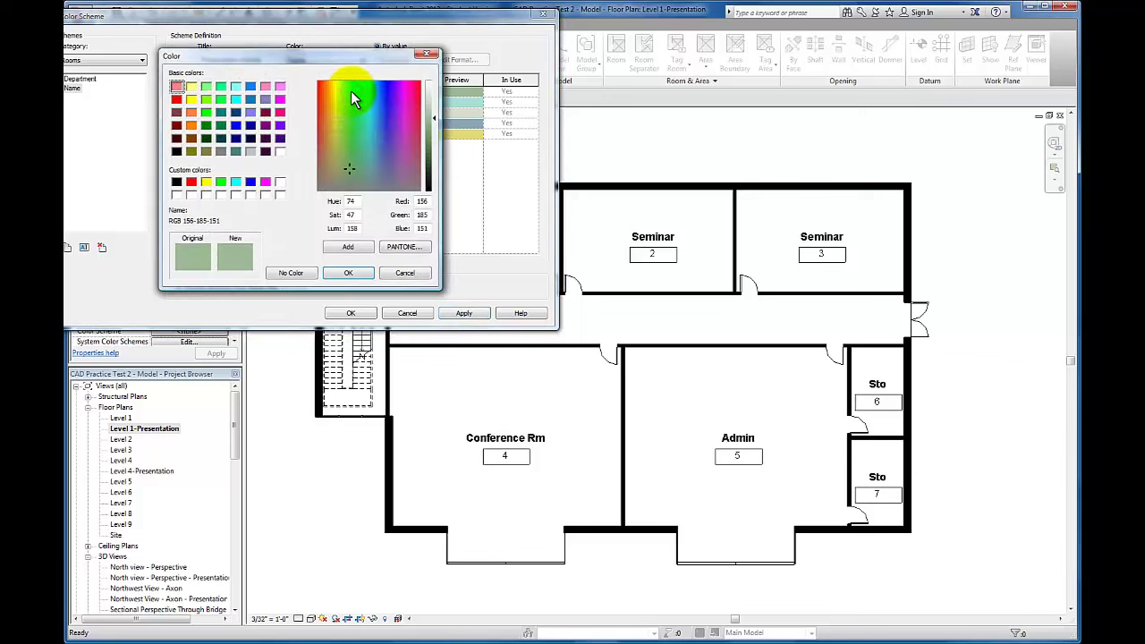
left_click(192, 183)
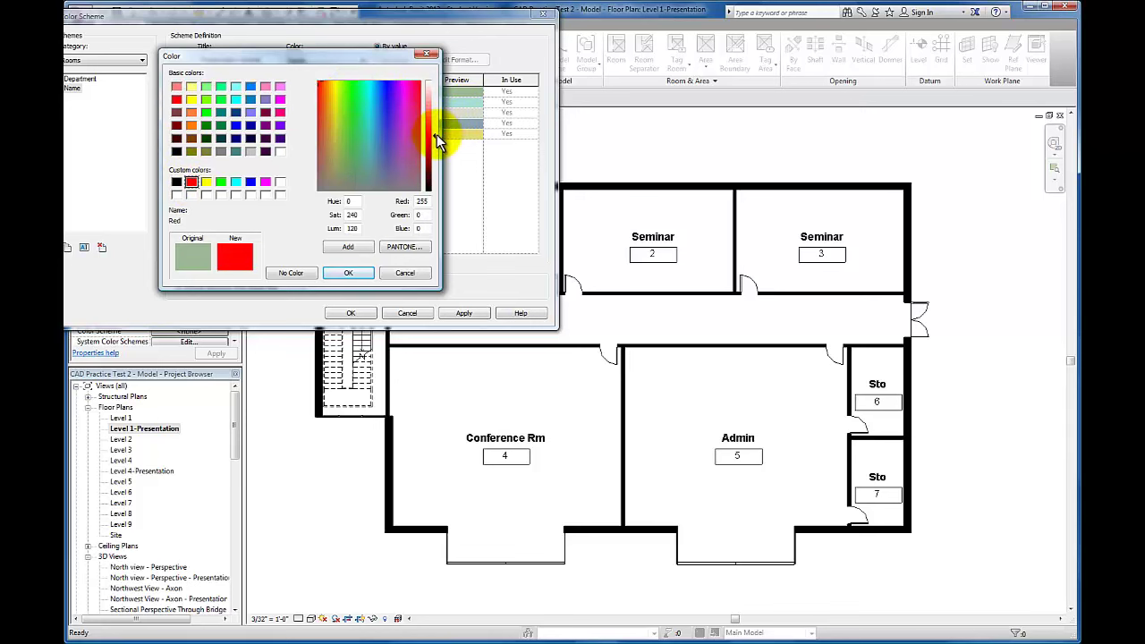
left_click_drag(437, 134, 434, 100)
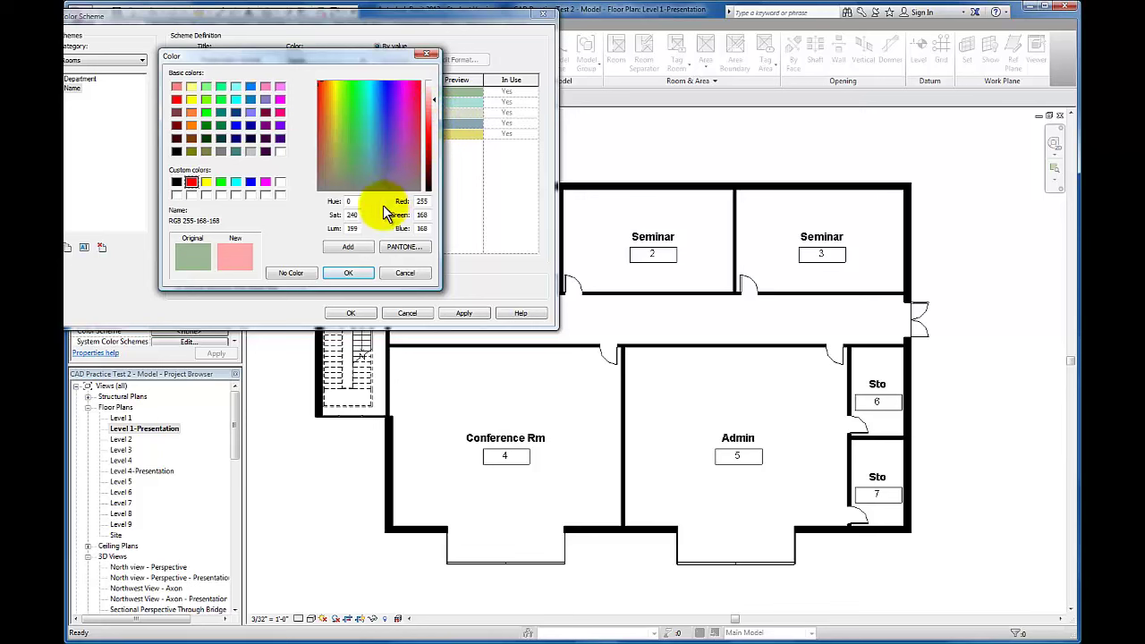
left_click(350, 273)
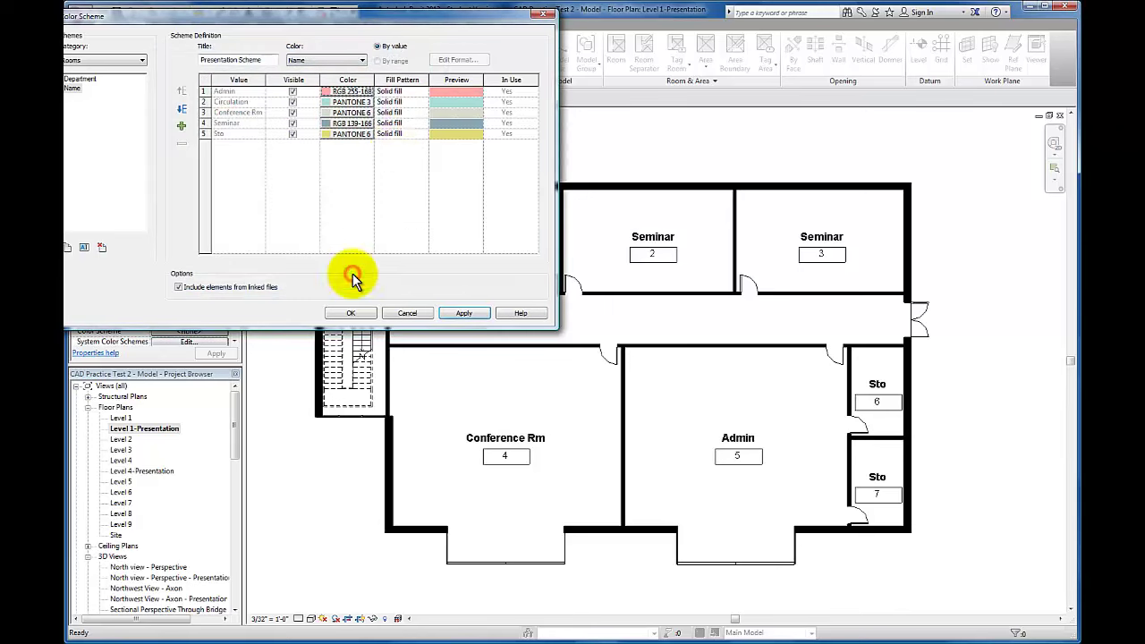
Set the Circulation fill to light orange, RGB 255-203-151.
left_click(363, 103)
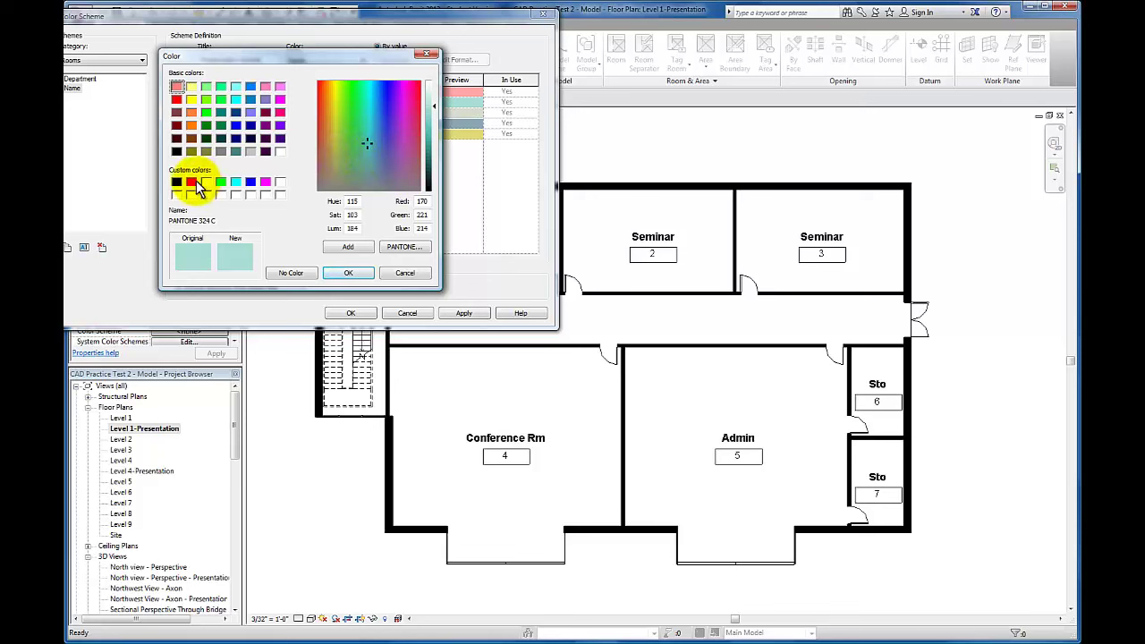
left_click(191, 125)
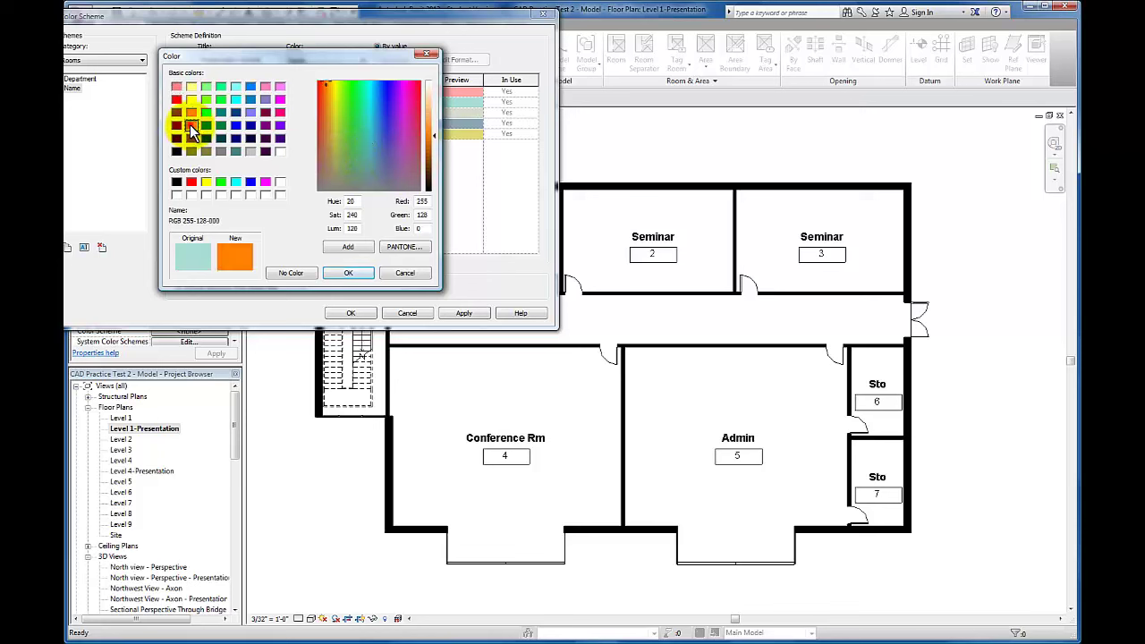
left_click_drag(434, 135, 433, 102)
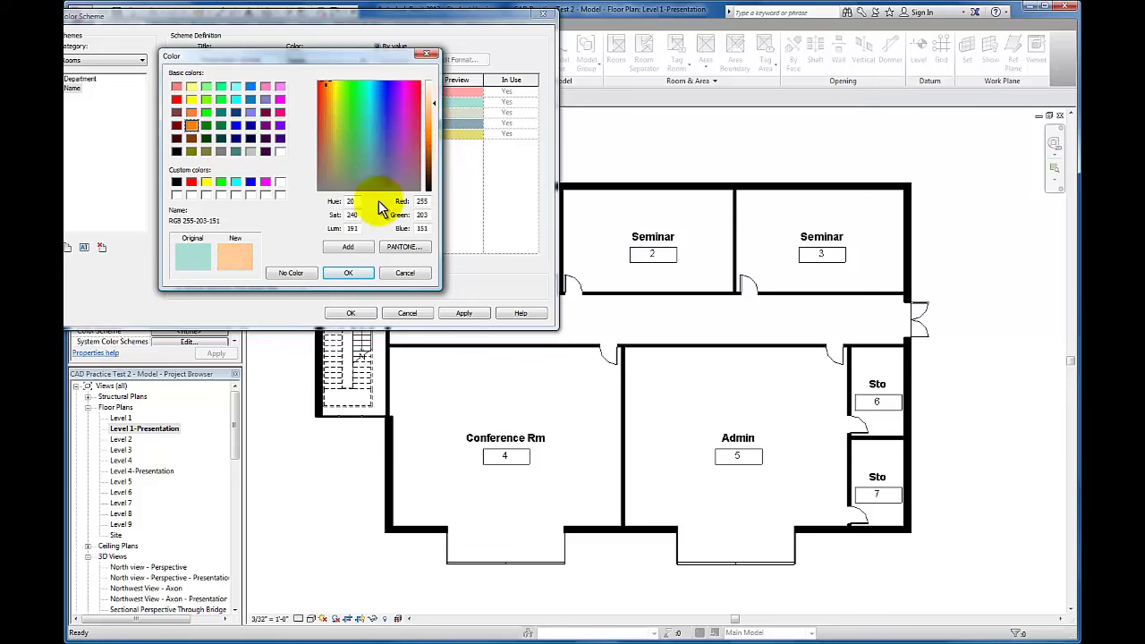
left_click(348, 273)
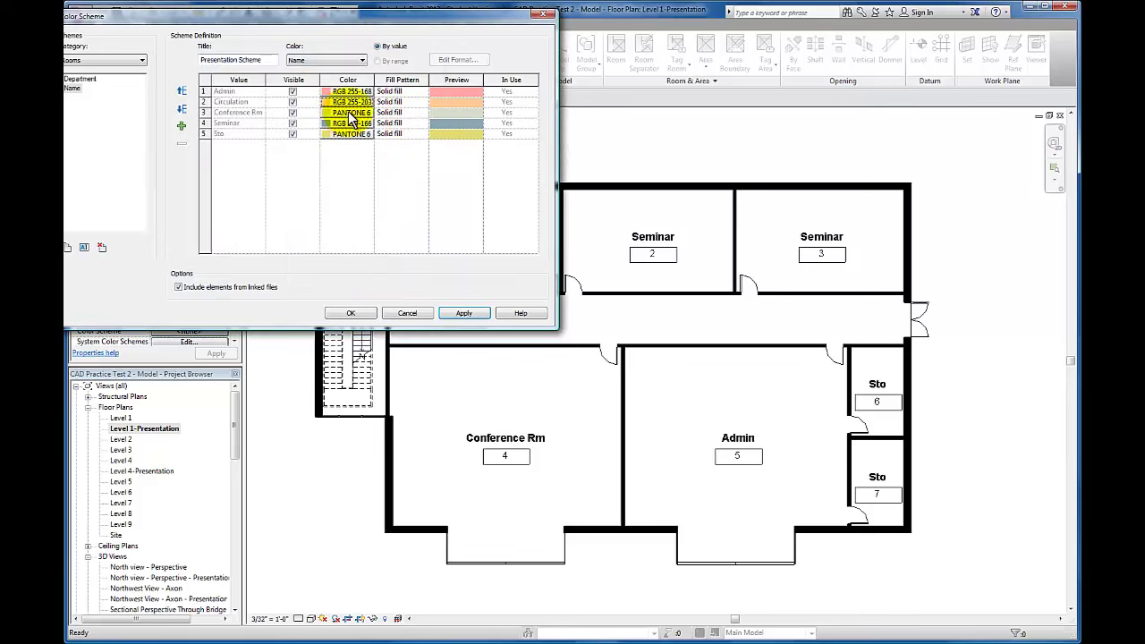
Set the Conference Rm fill to a light violet-blue.
left_click(347, 113)
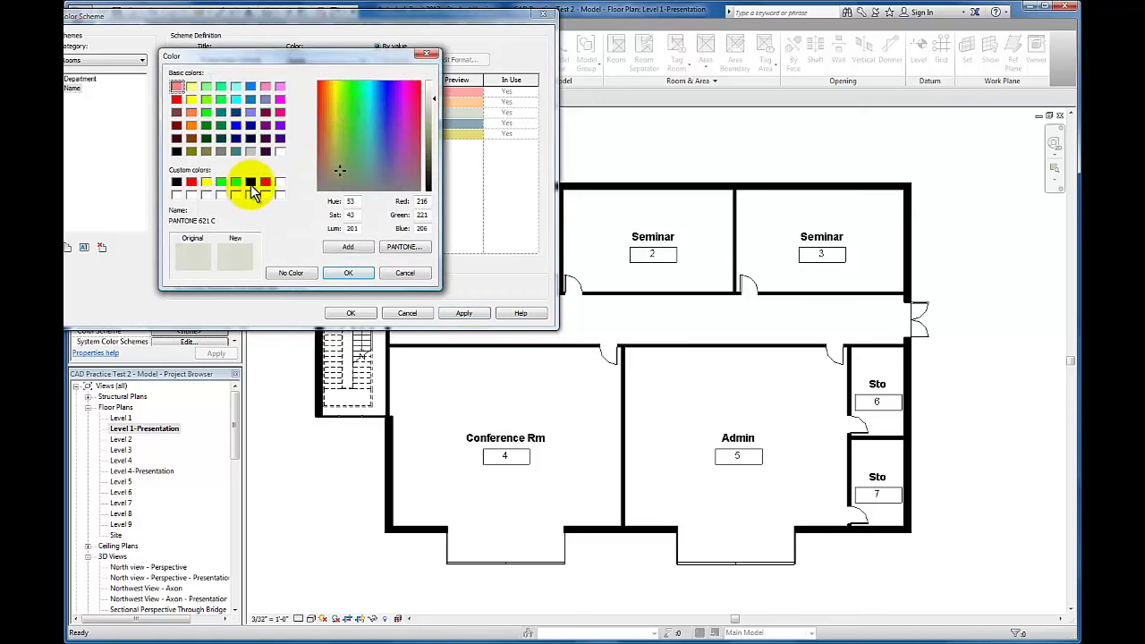
left_click(250, 182)
left_click_drag(436, 137, 436, 107)
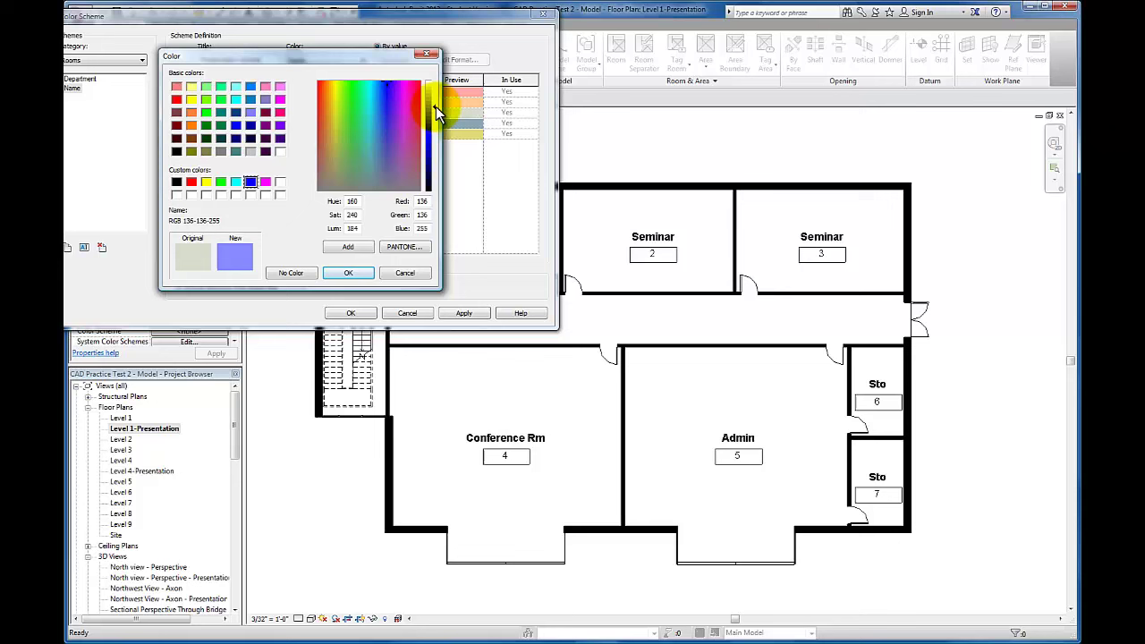
left_click(362, 274)
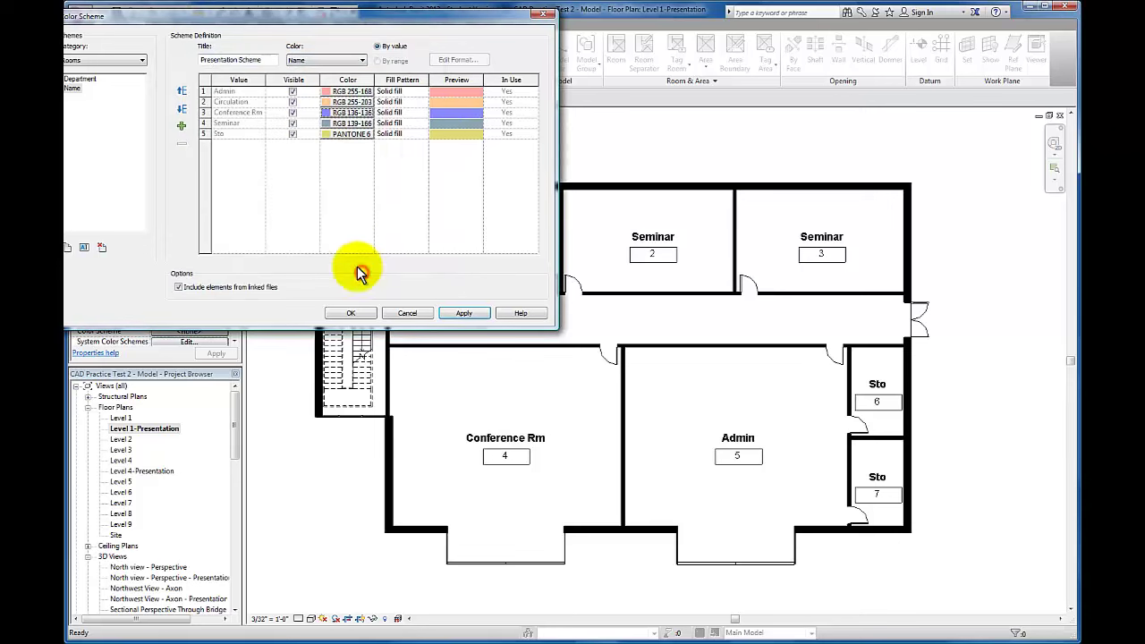
Set the Seminar fill to a pink lightened from magenta.
left_click(347, 124)
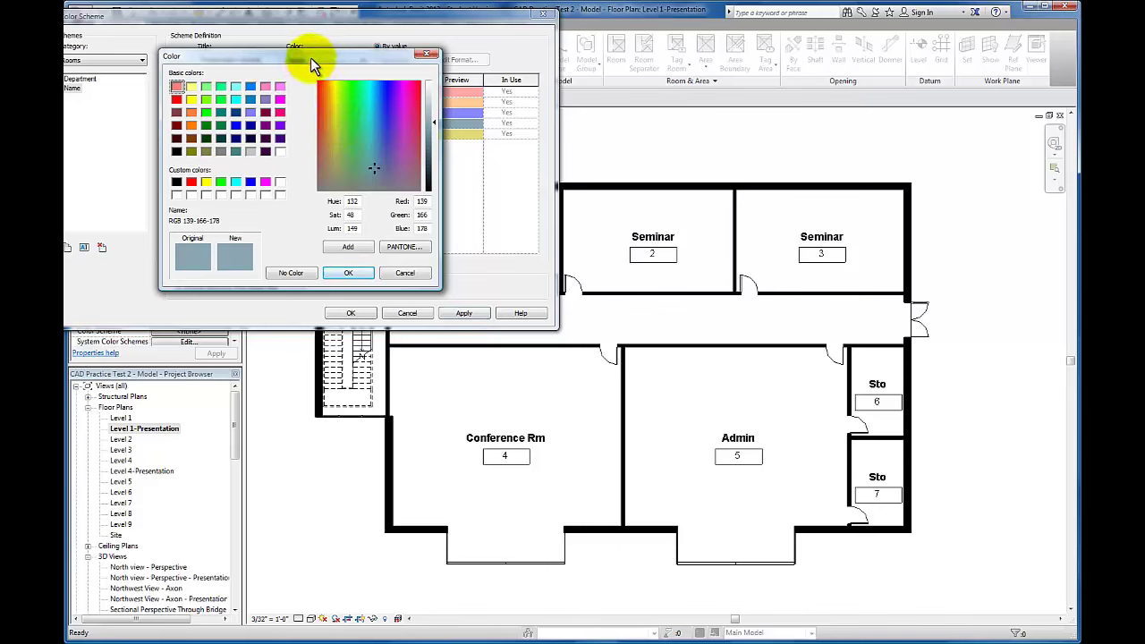
left_click_drag(310, 57, 597, 55)
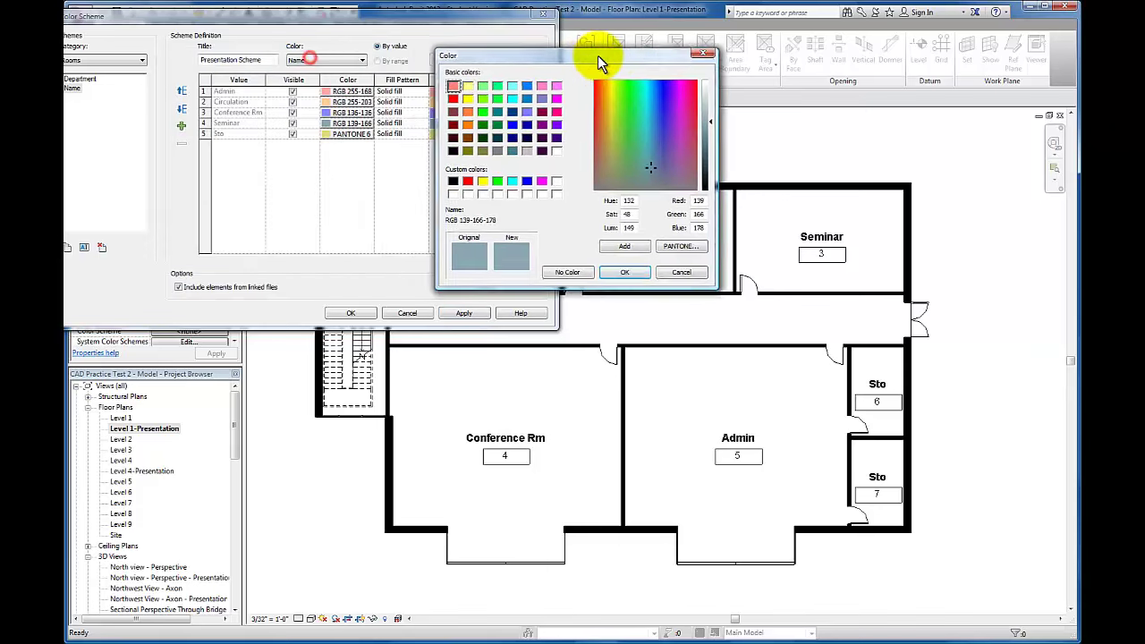
left_click(555, 180)
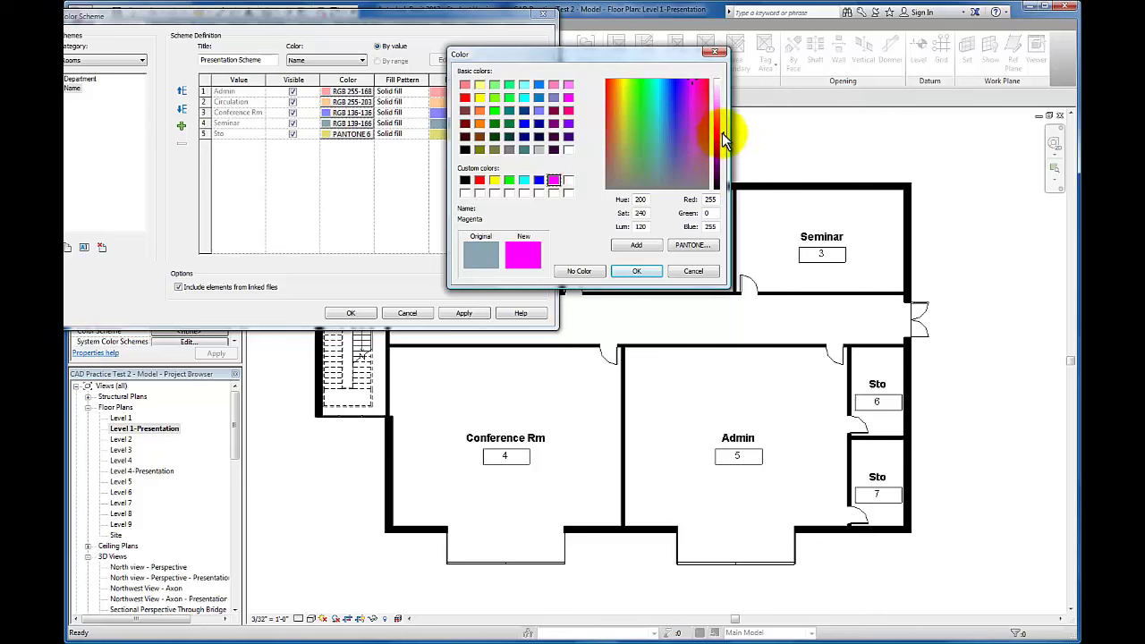
left_click_drag(723, 135, 726, 99)
left_click(637, 271)
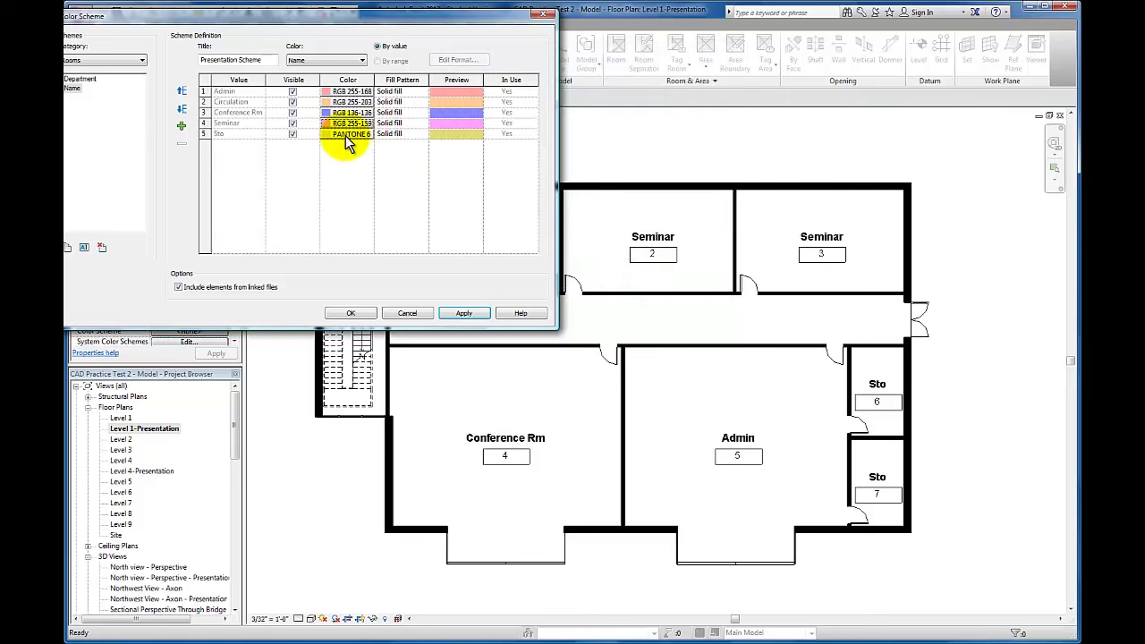
Set the Sto fill to light green, RGB 170-255-170.
left_click(345, 136)
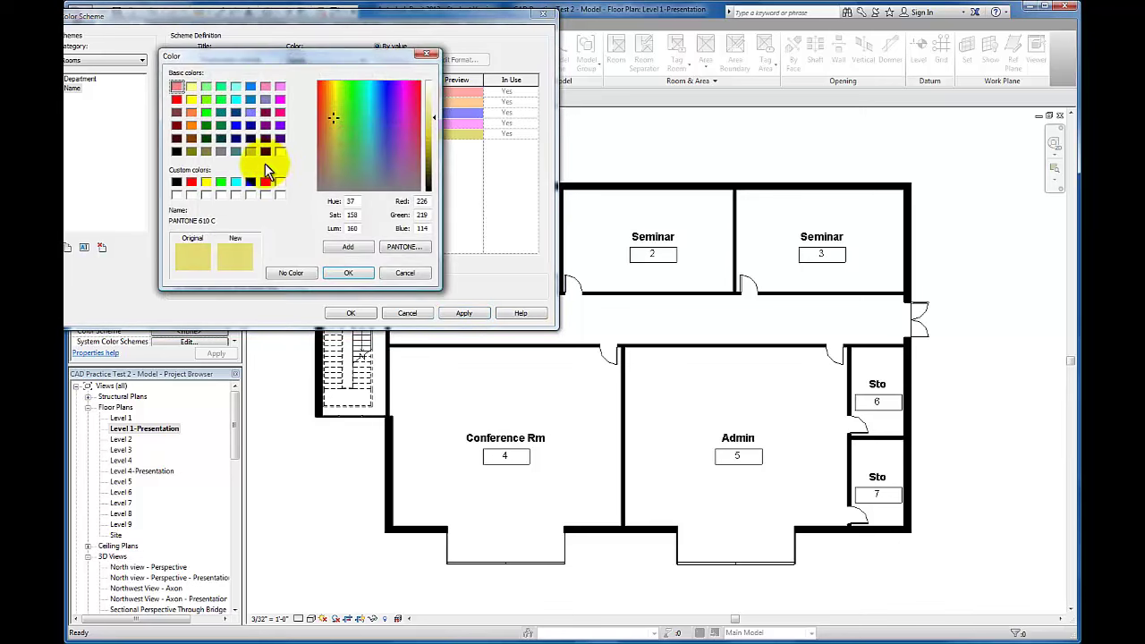
left_click(220, 182)
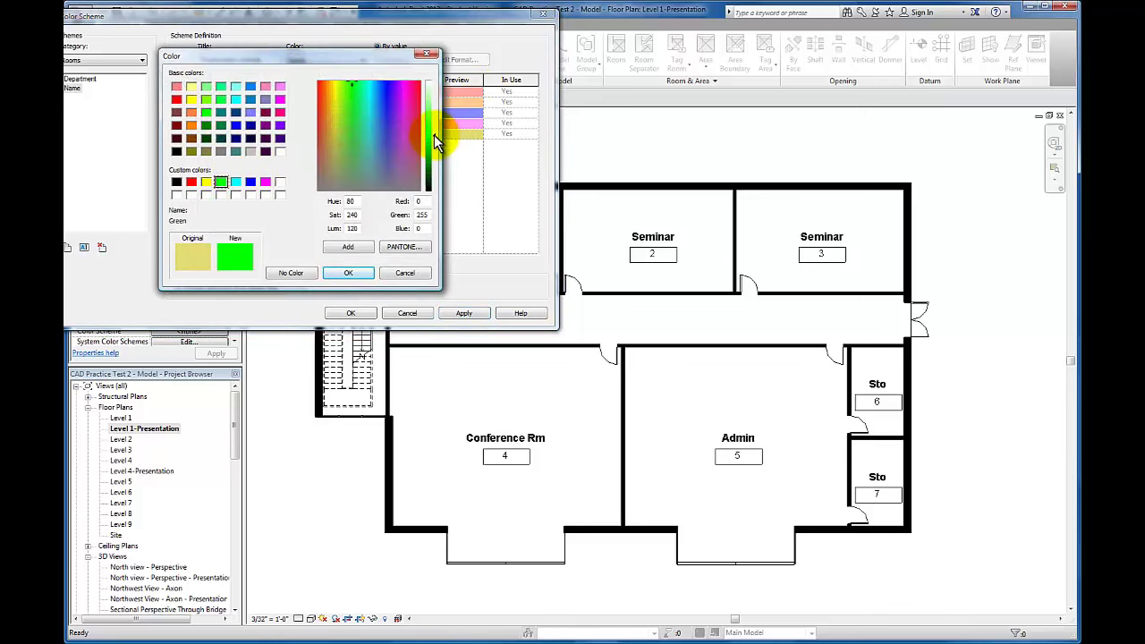
left_click_drag(434, 135, 435, 97)
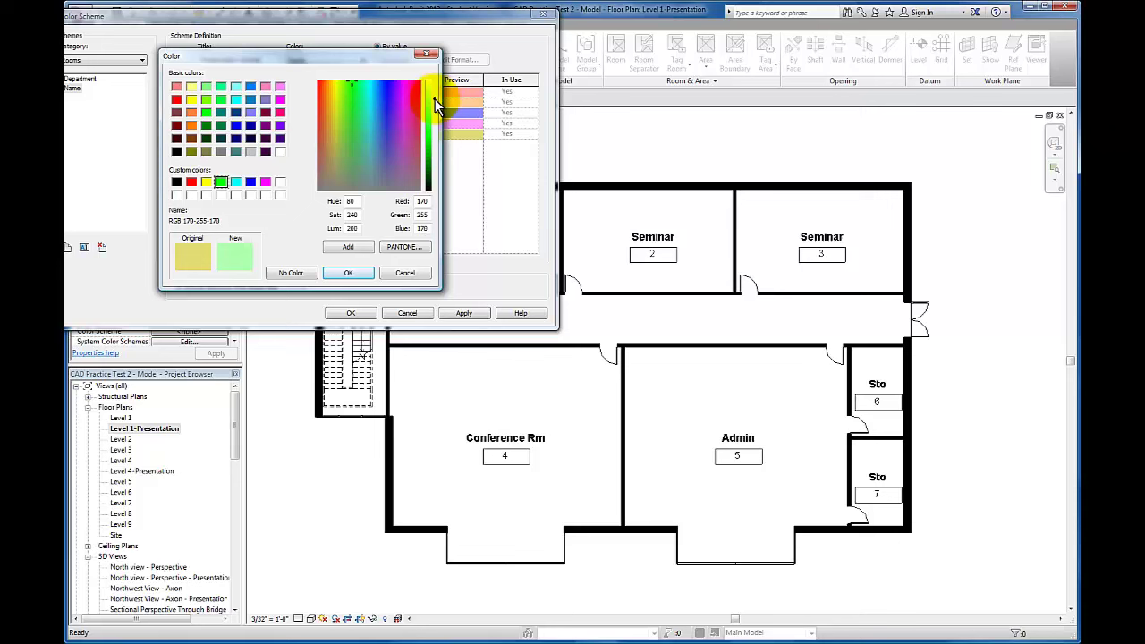
left_click(349, 273)
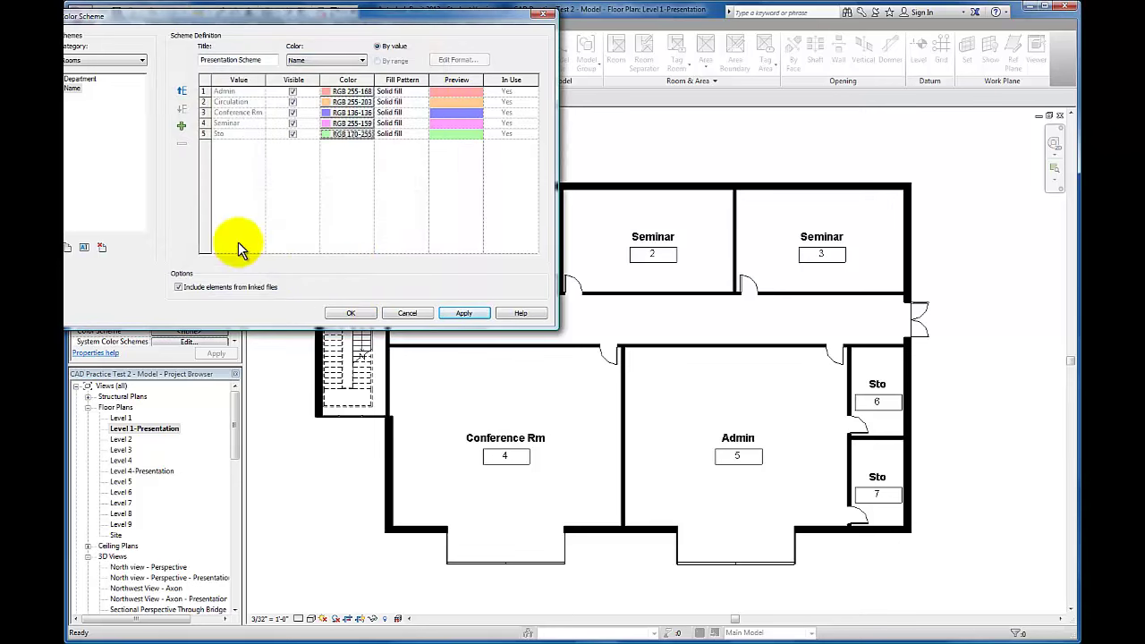
Add a new 'Stair' value to the Presentation Scheme.
left_click(182, 130)
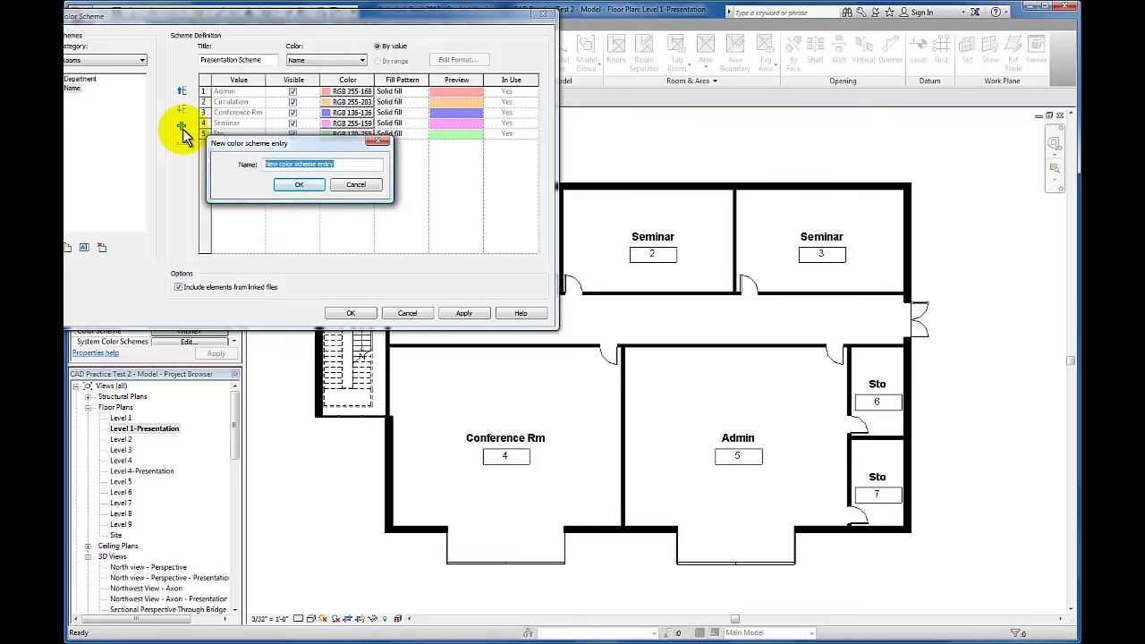
type("C")
key("BackSpace")
type("Stair")
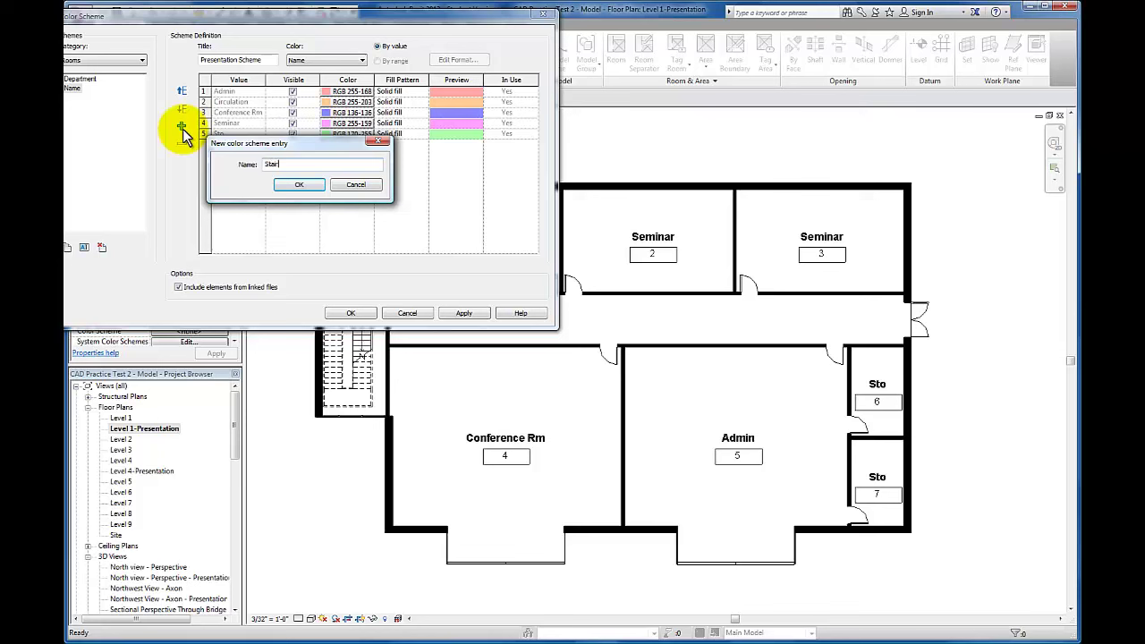
left_click(299, 185)
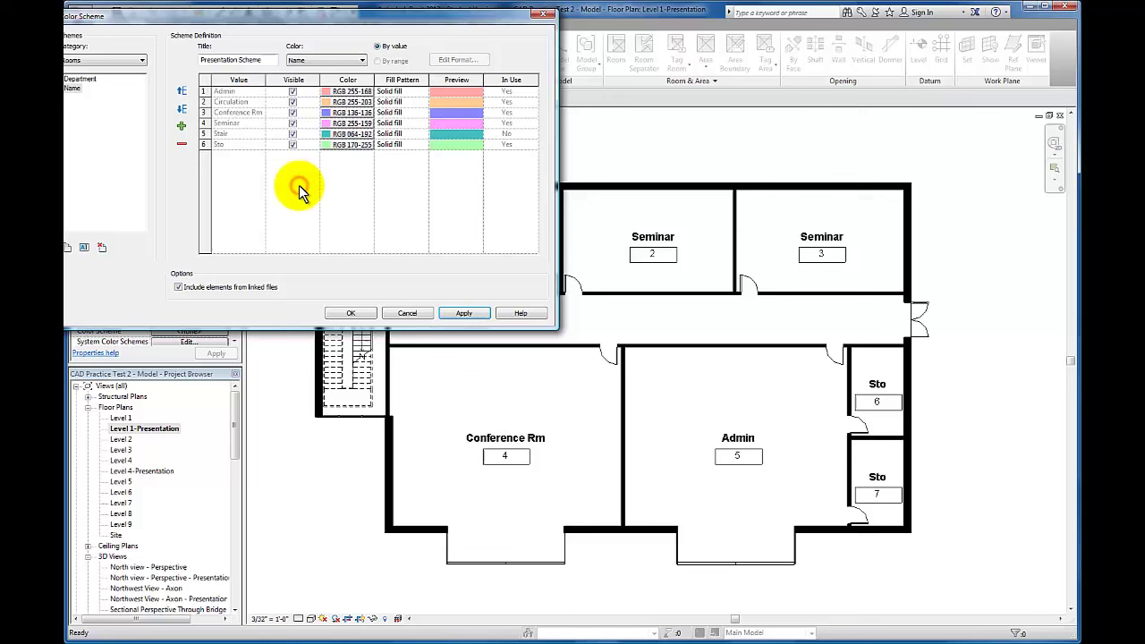
Change the Sto fill to light grey, RGB 191-191-191.
left_click(361, 145)
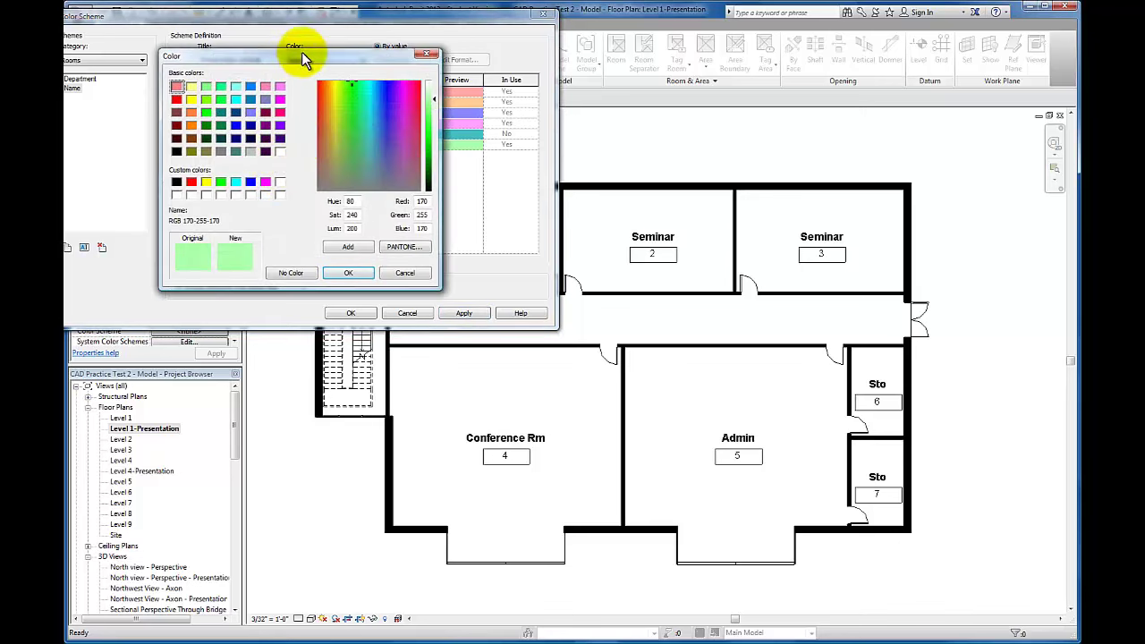
left_click_drag(302, 55, 236, 54)
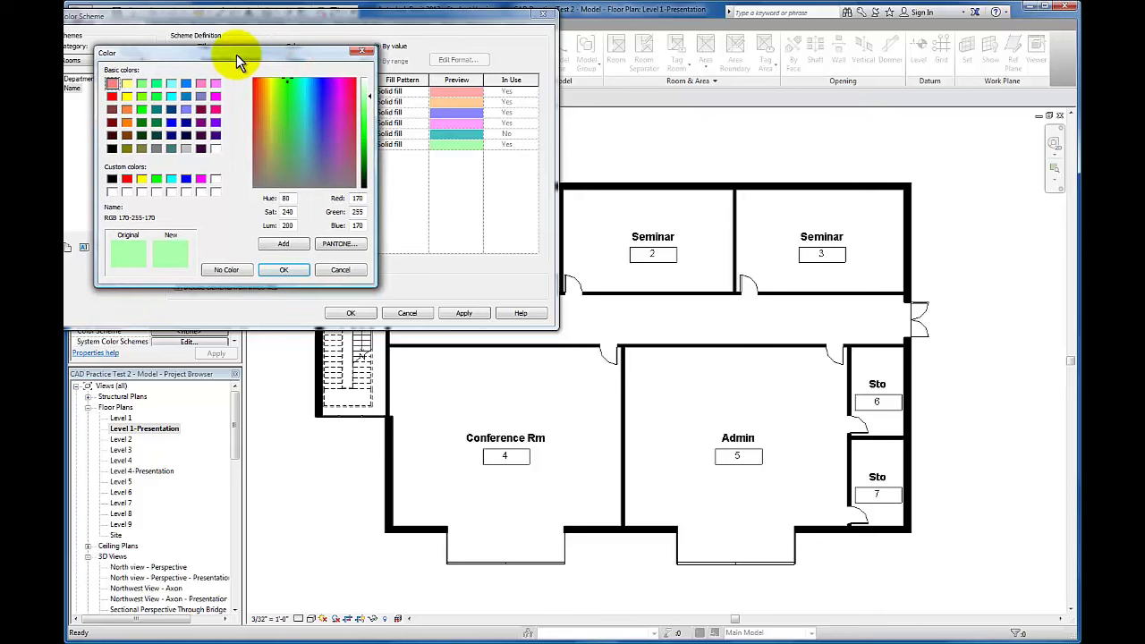
left_click(157, 148)
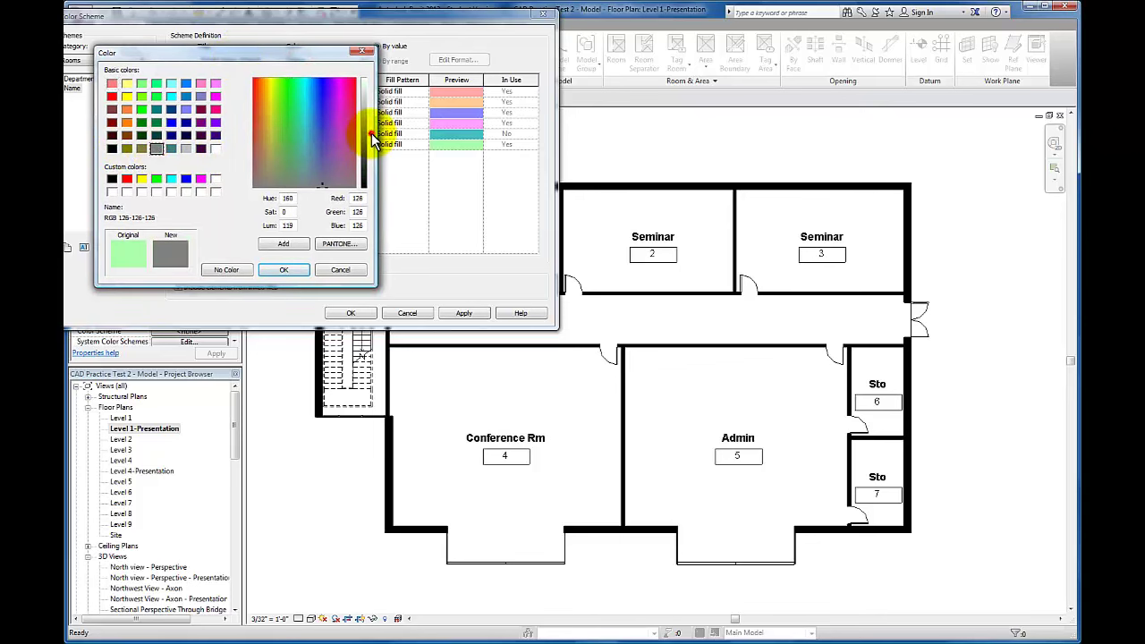
left_click_drag(372, 136, 370, 105)
left_click(283, 270)
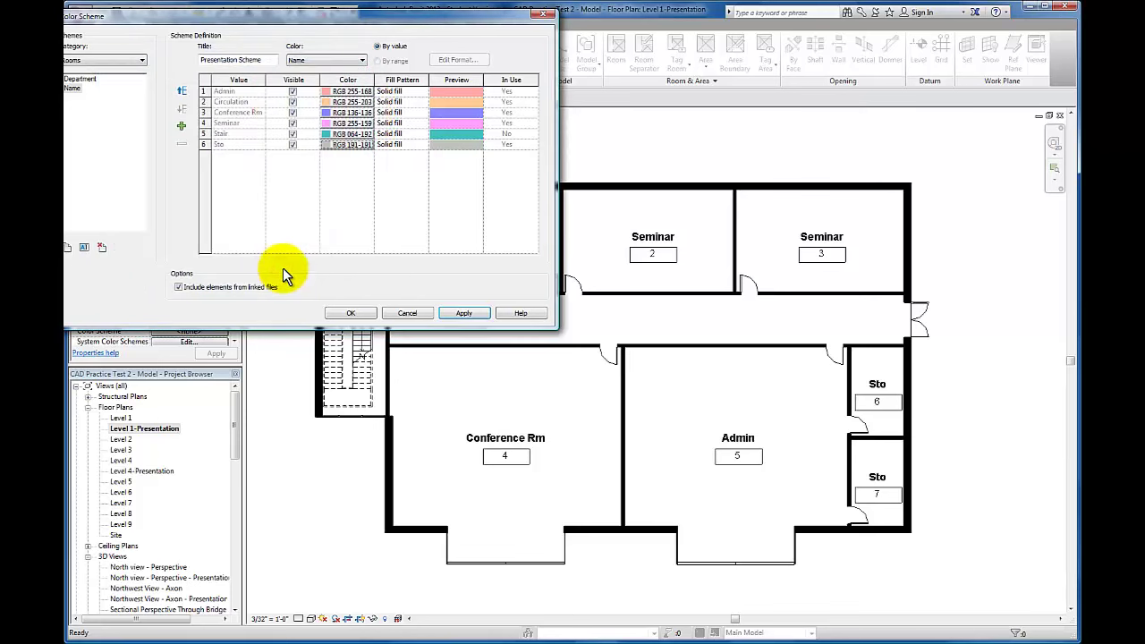
left_click_drag(310, 19, 465, 17)
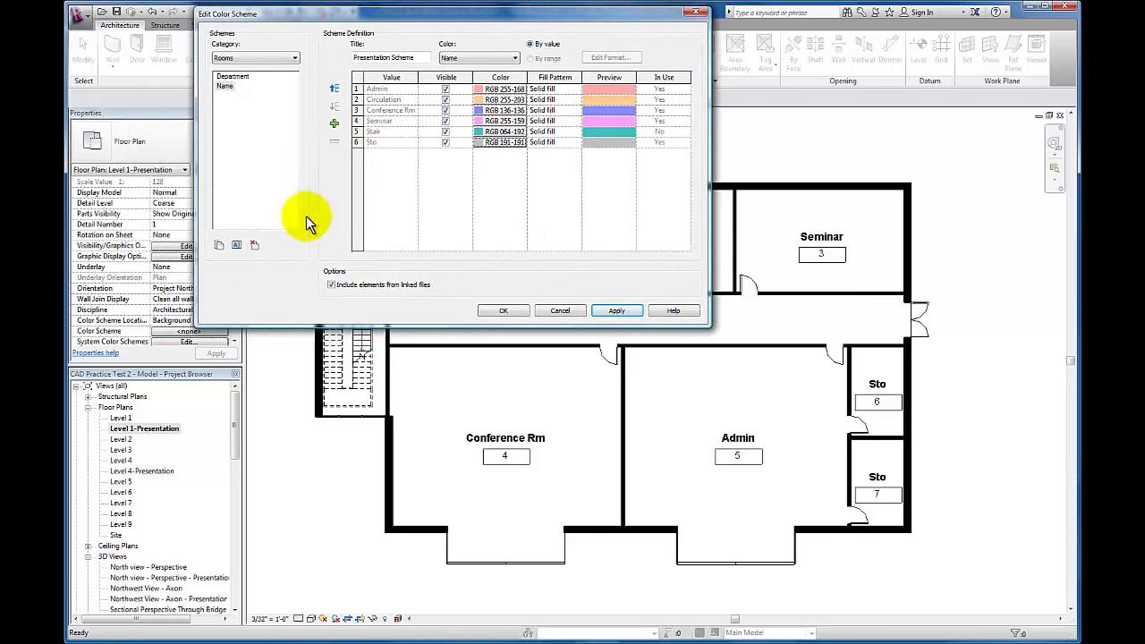
Append '-Presentation' to the Name scheme's name, apply, and close Edit Color Scheme.
left_click(227, 87)
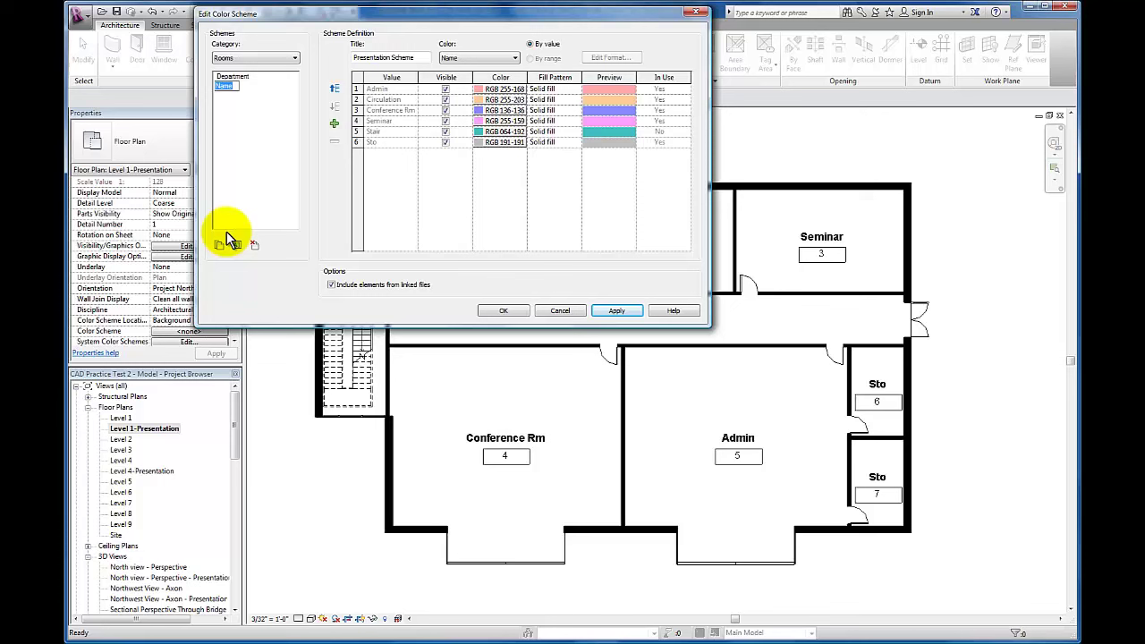
key("End")
type("-Presentation")
key("Return")
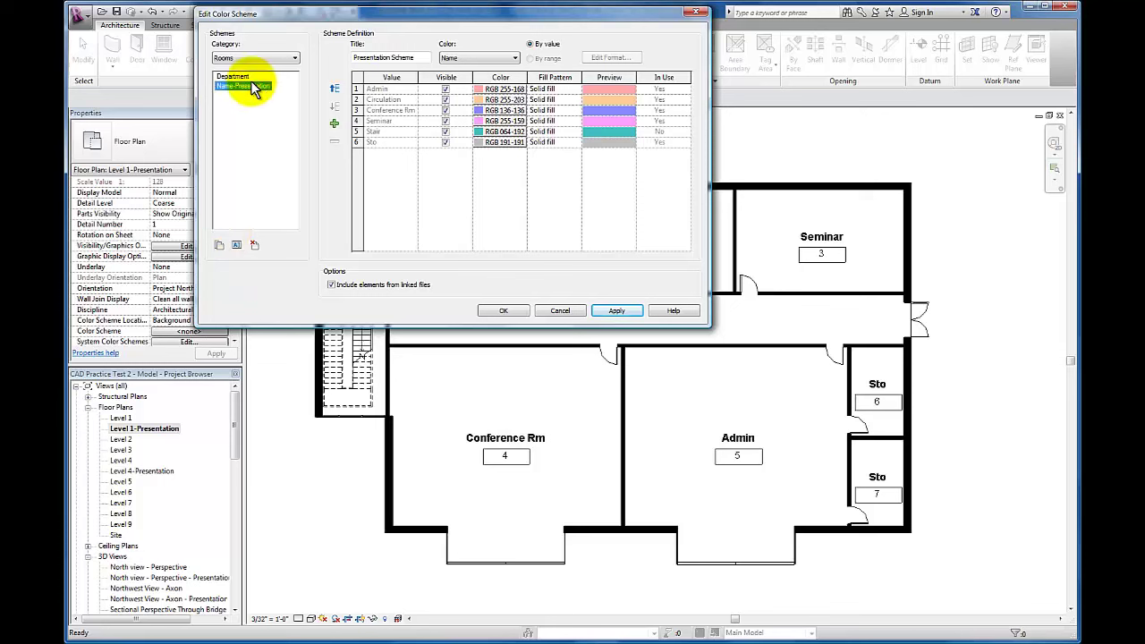
left_click(615, 312)
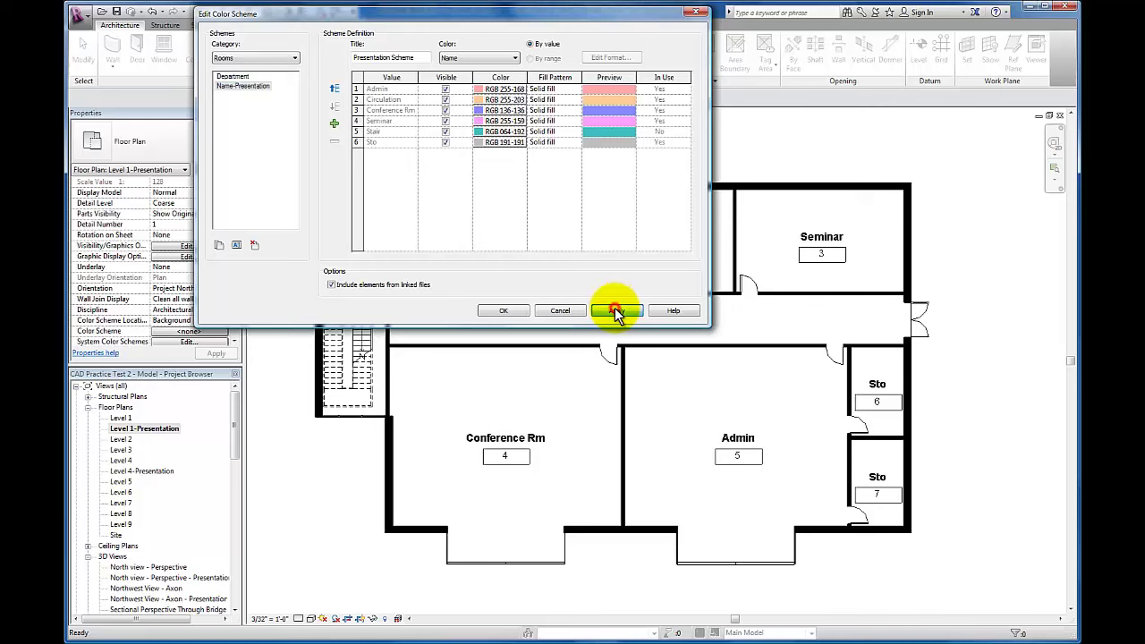
left_click(504, 309)
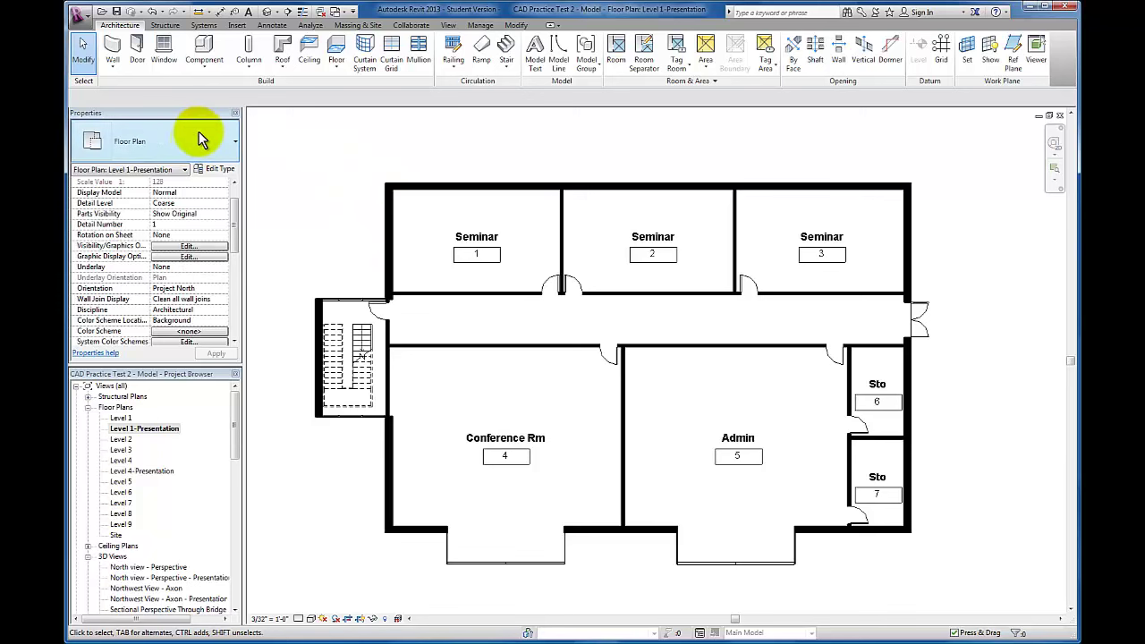
Assign the Rooms 'Name-Presentation' color scheme to the Level 1-Presentation view from Properties.
left_click_drag(236, 207, 182, 251)
left_click(188, 257)
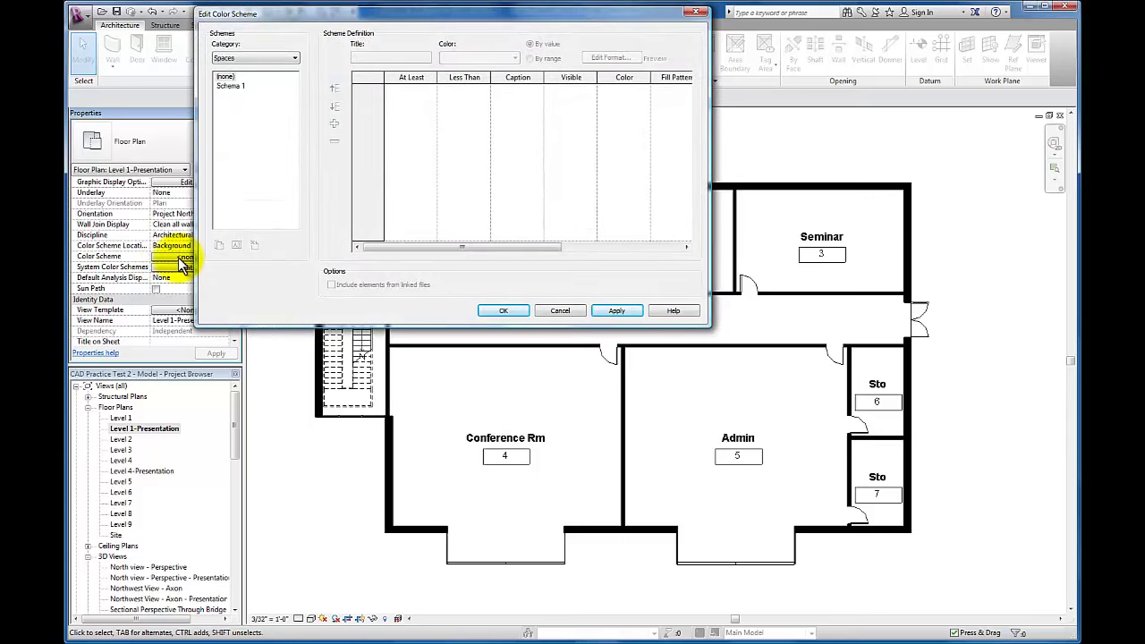
left_click(275, 59)
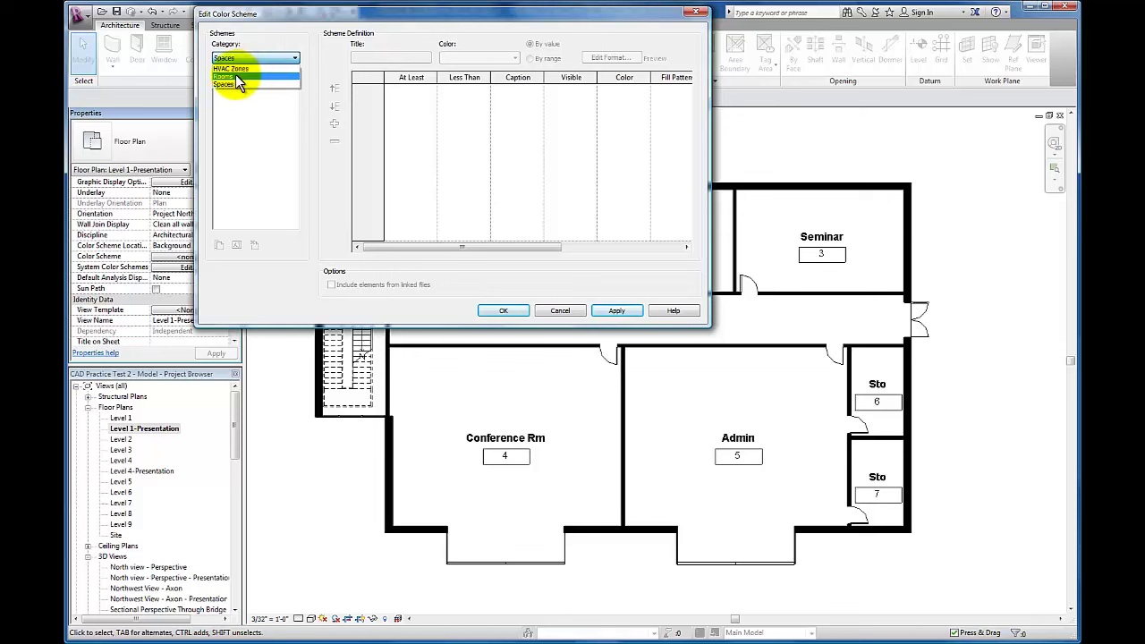
left_click(237, 77)
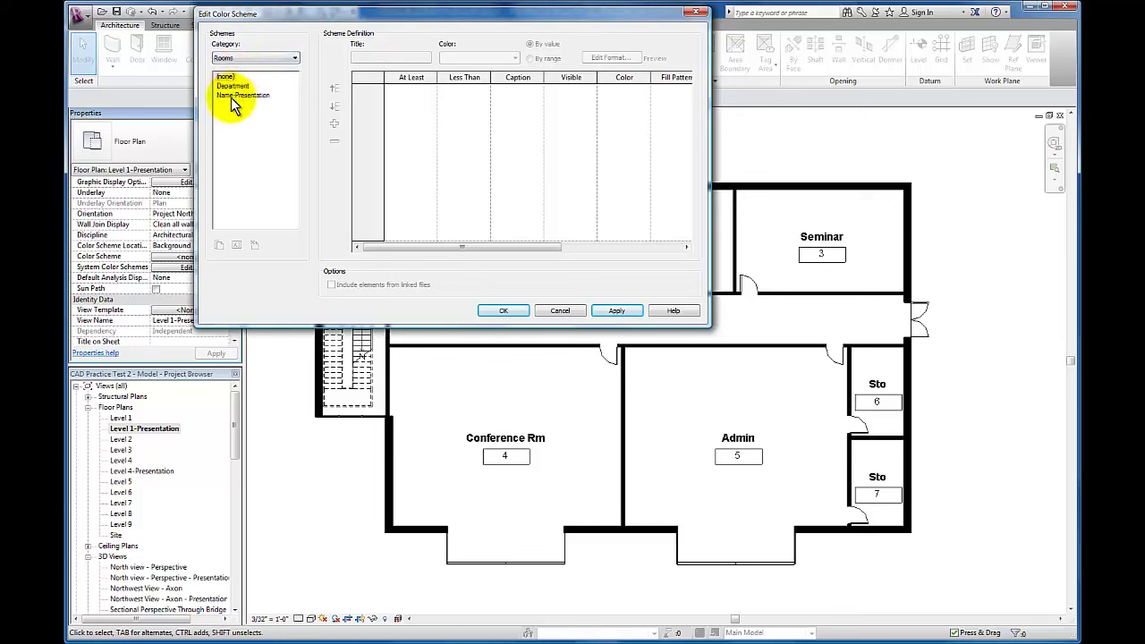
left_click(233, 95)
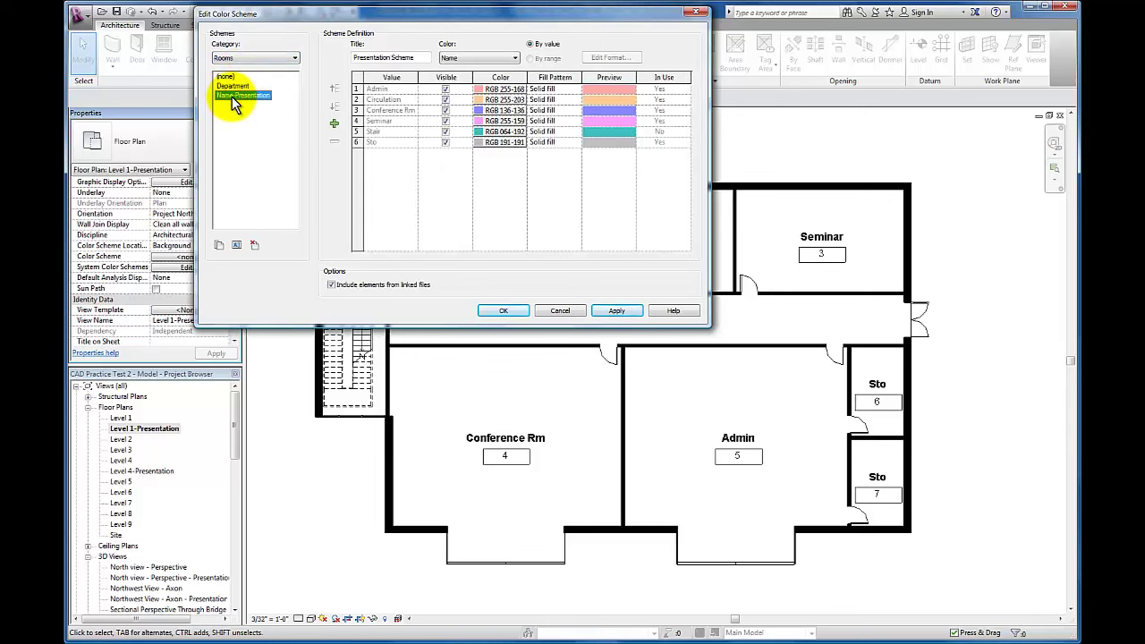
left_click(618, 312)
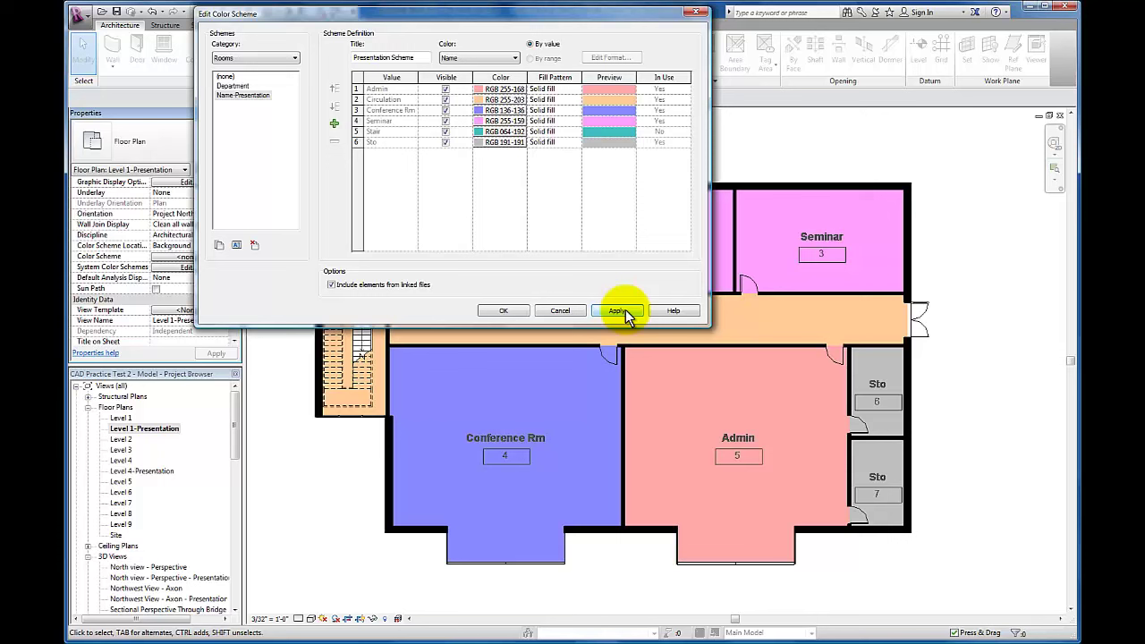
left_click(502, 313)
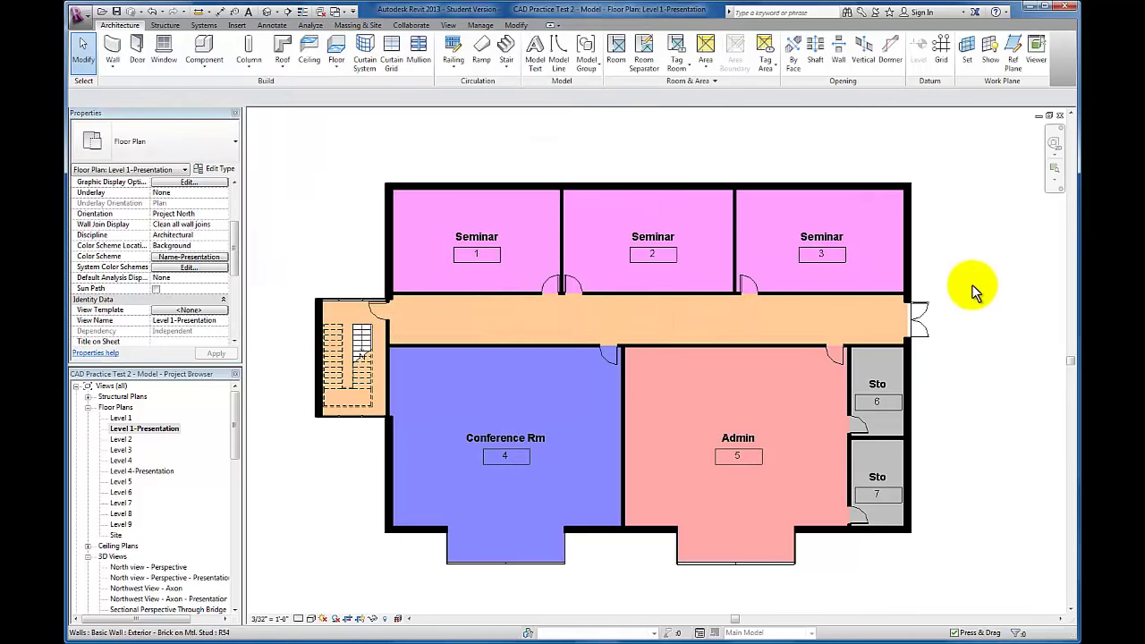
Zoom out and pan the colored plan upward to leave empty space below it.
scroll(962, 409, "down", 2)
middle_click_drag(969, 445, 912, 374)
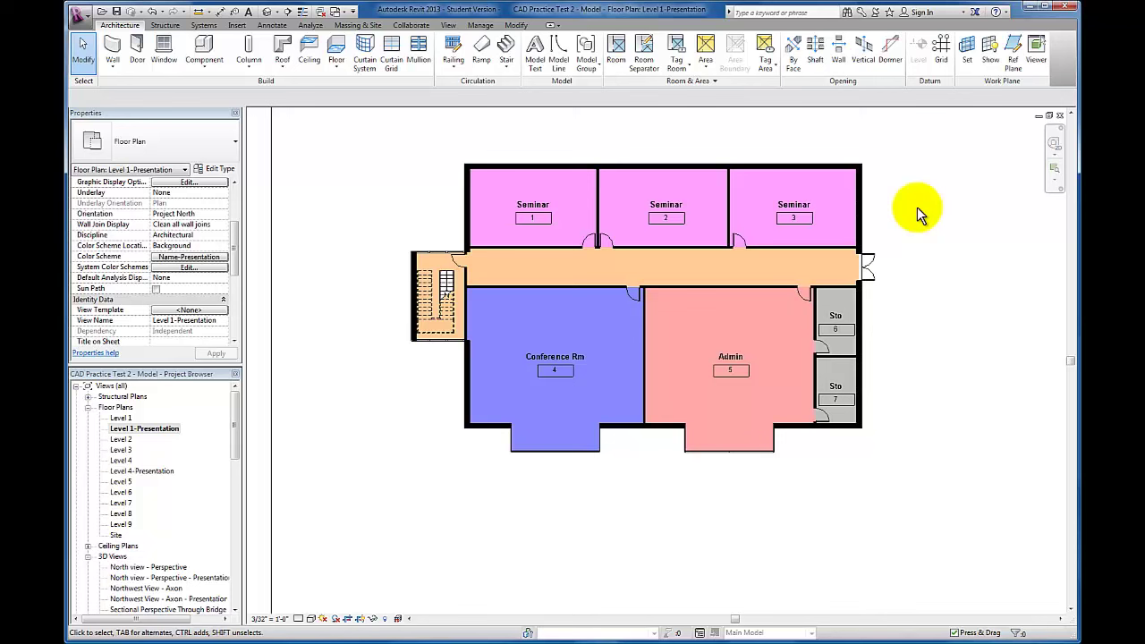
Place a Color Fill Legend for the Presentation Scheme beneath the floor plan.
left_click(273, 25)
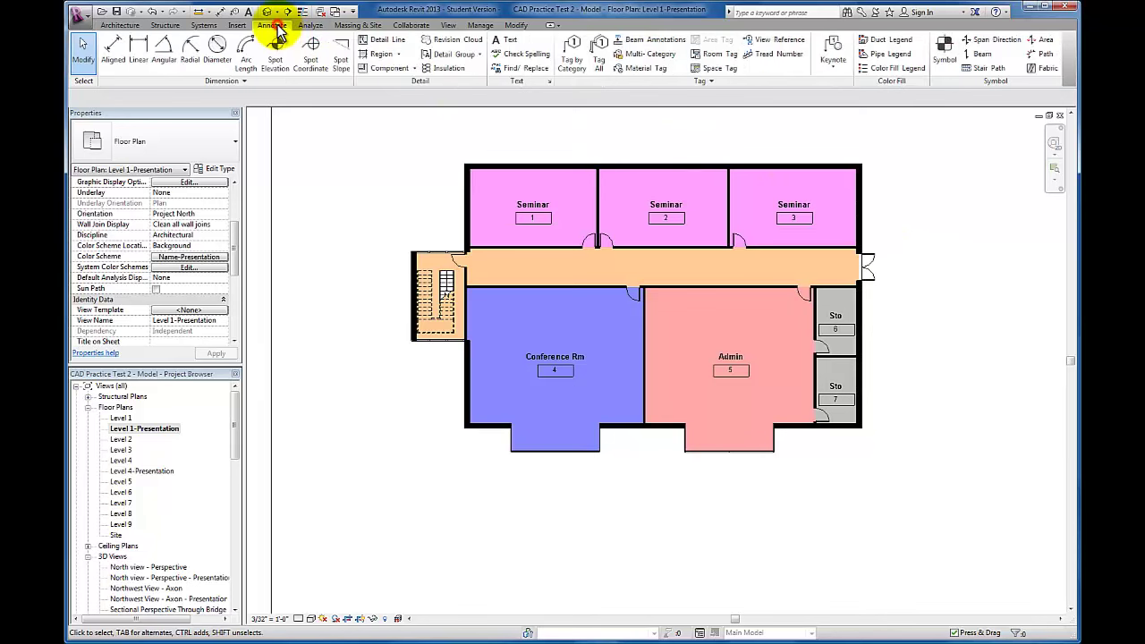
left_click(897, 70)
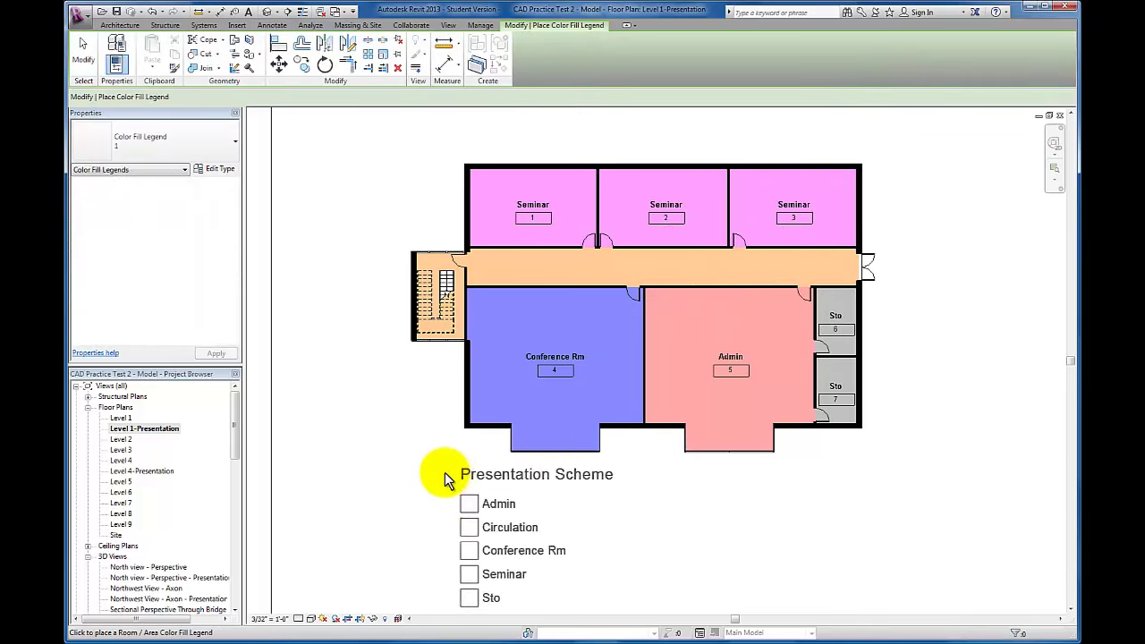
middle_click_drag(440, 447, 455, 340)
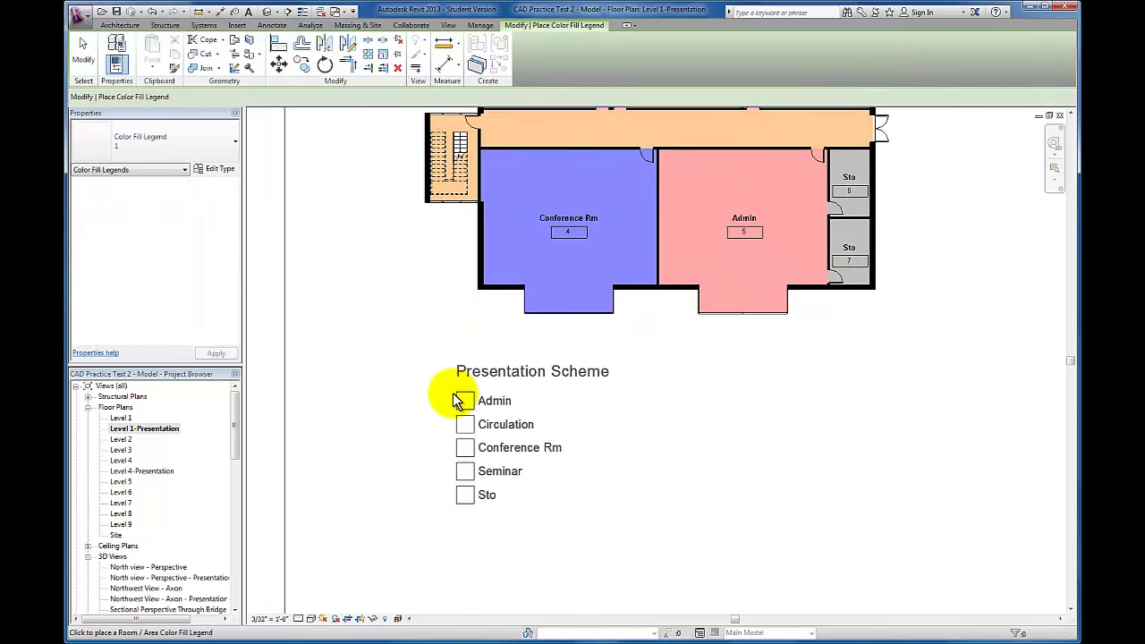
scroll(452, 393, "down", 2)
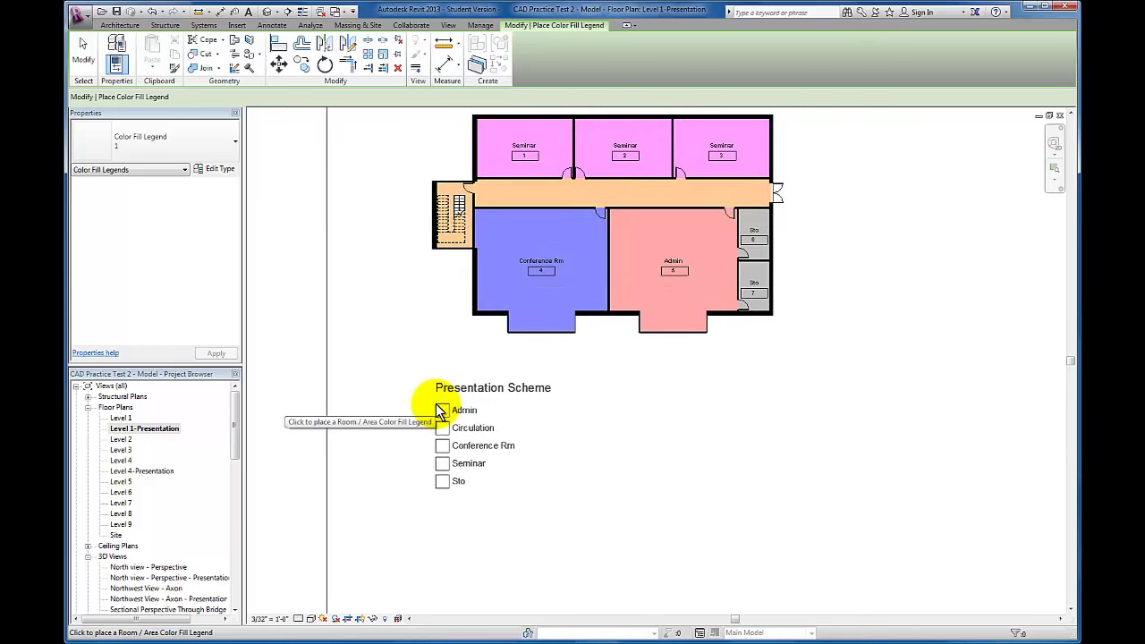
left_click(435, 414)
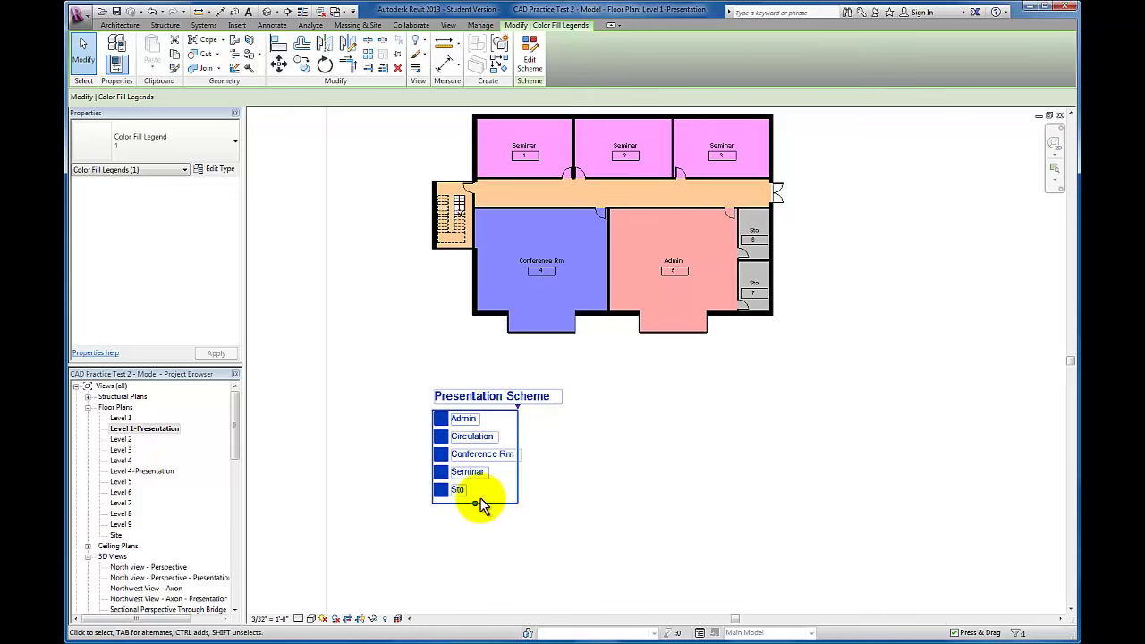
Rearrange the Presentation Scheme legend into one row: Admin, Circulation, Conference Rm, Seminar, Sto.
left_click_drag(475, 503, 473, 428)
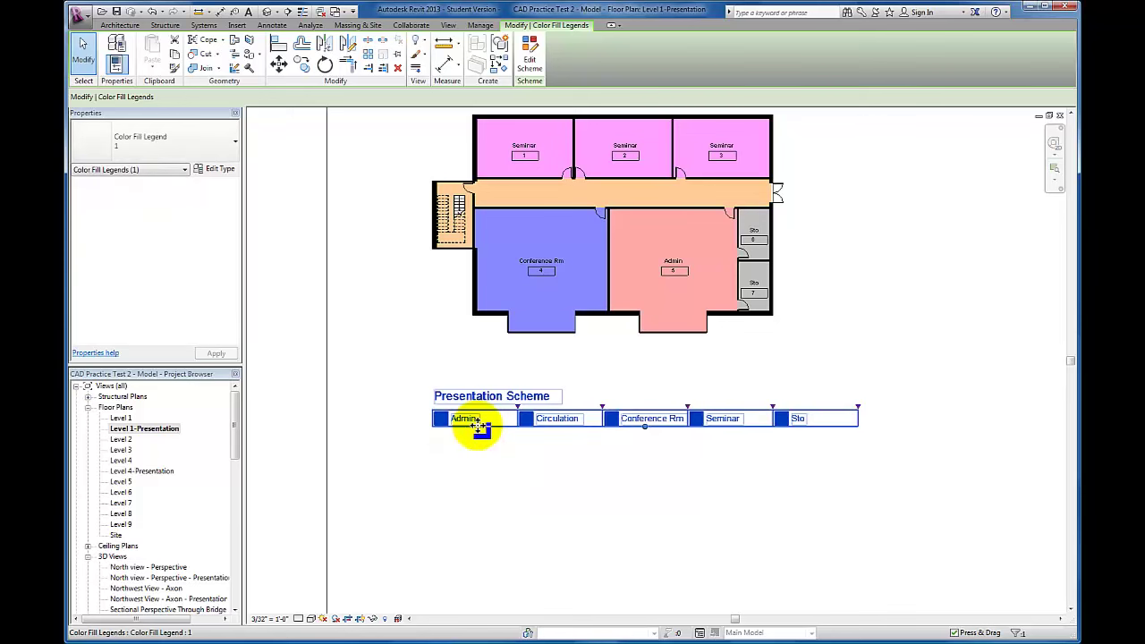
left_click(587, 521)
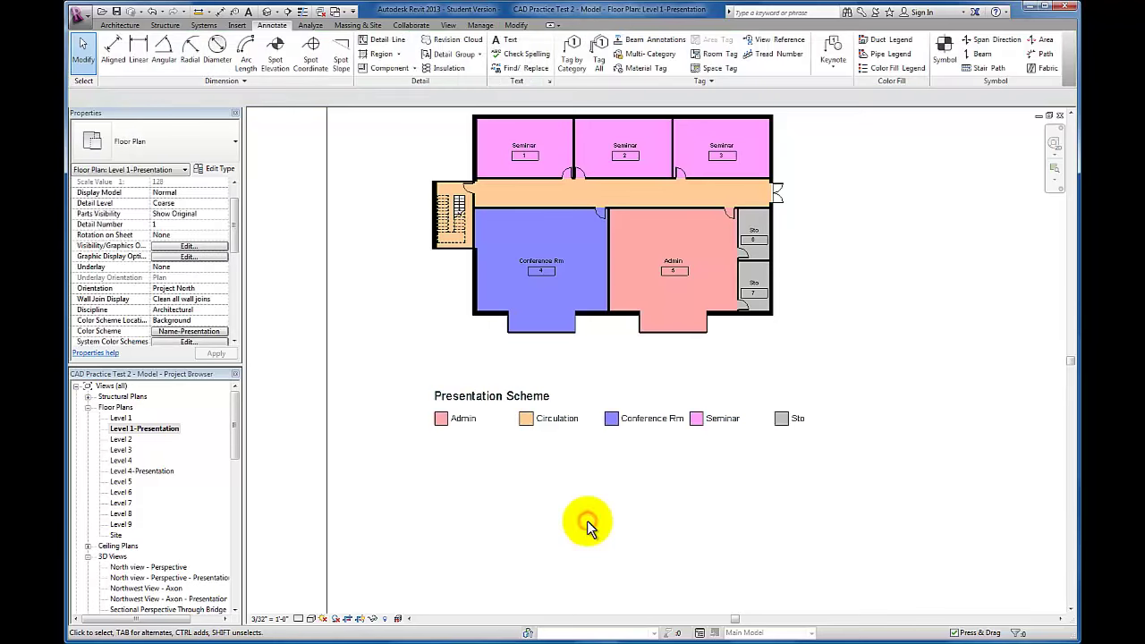
left_click(544, 399)
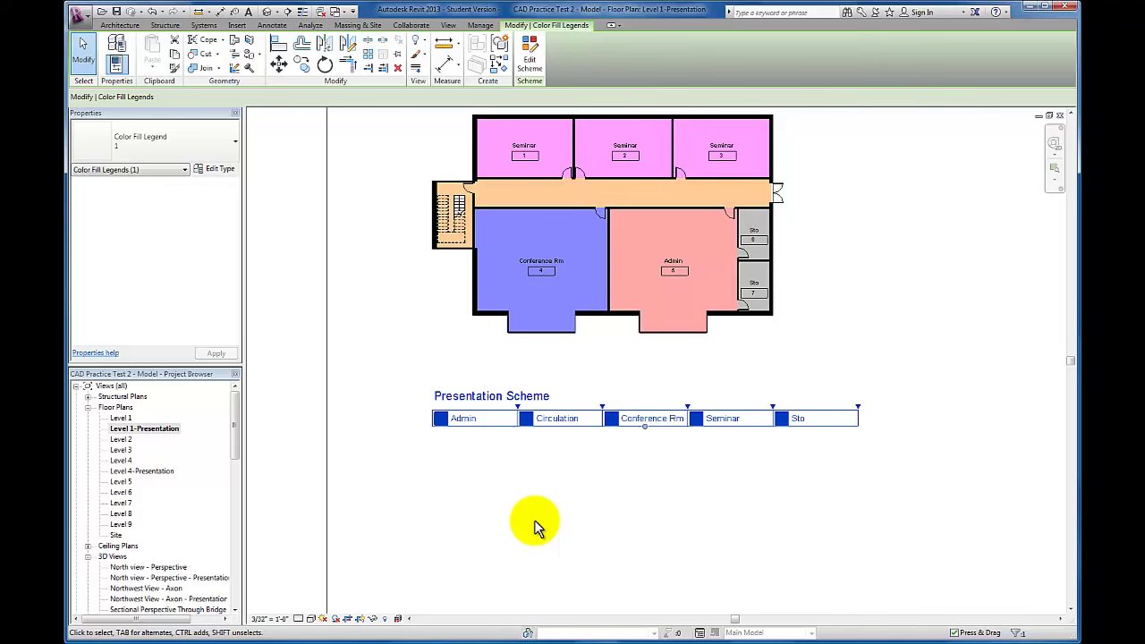
left_click(685, 485)
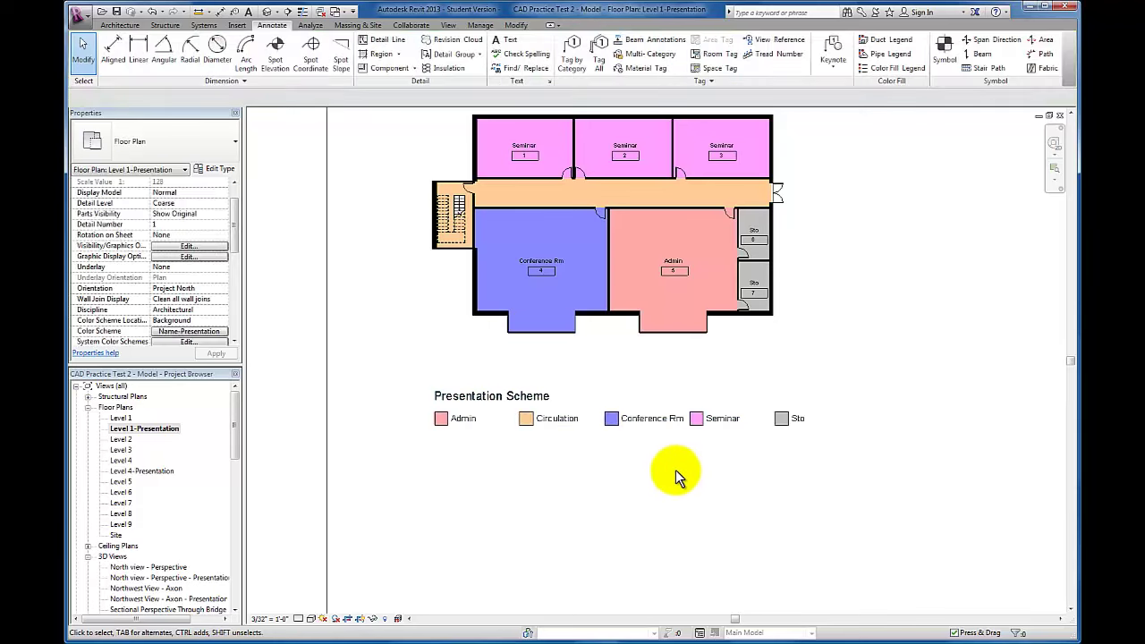